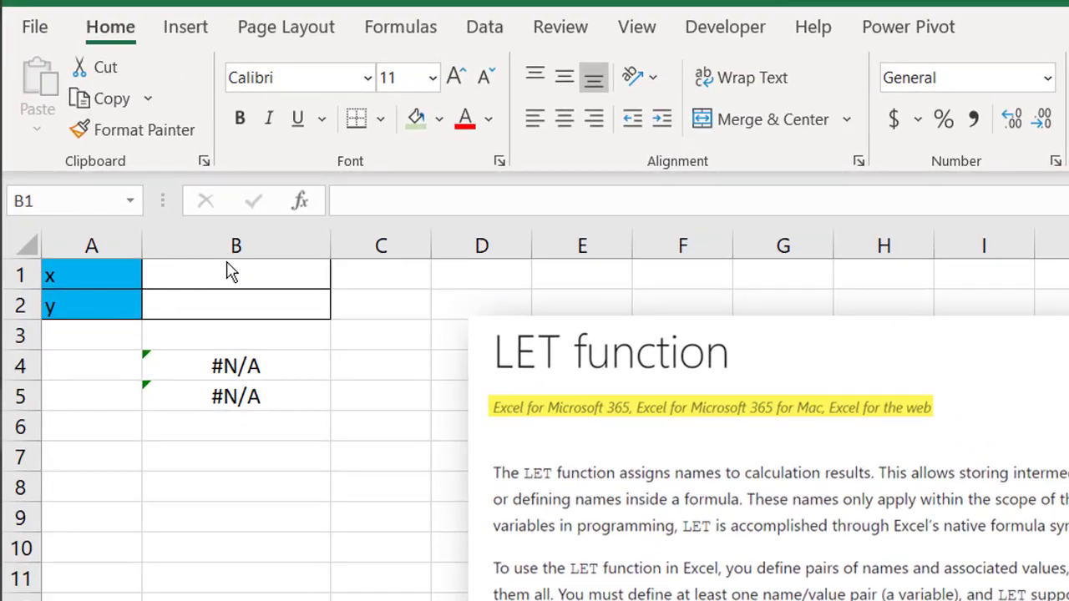
Enter 10 as the x value in B1 and 20 as the y value in B2.
left_click_drag(226, 268, 227, 302)
left_click(226, 268)
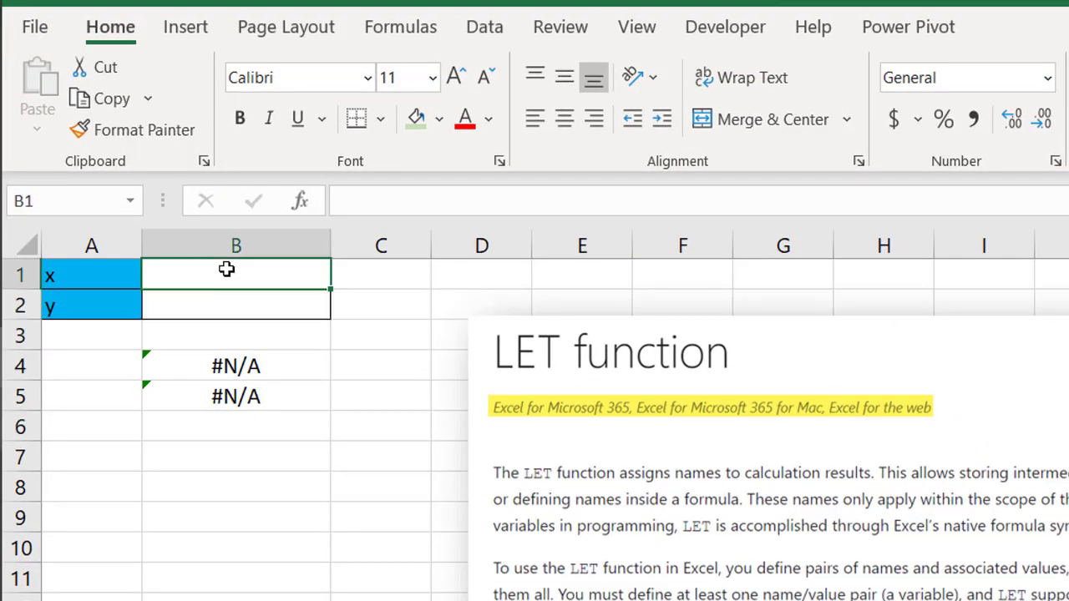
type("10")
left_click(235, 307)
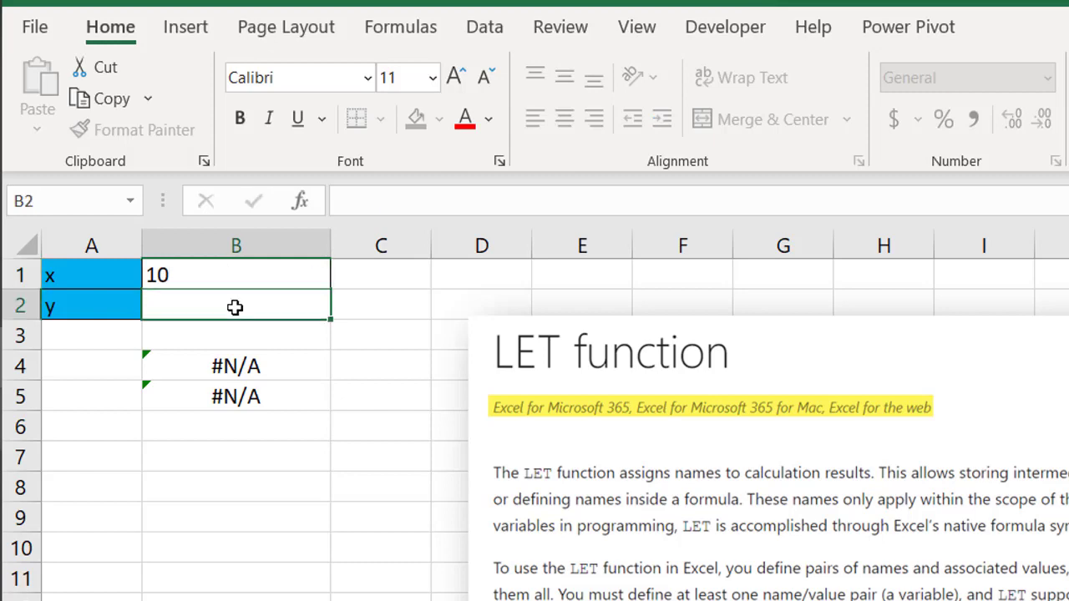
type("20")
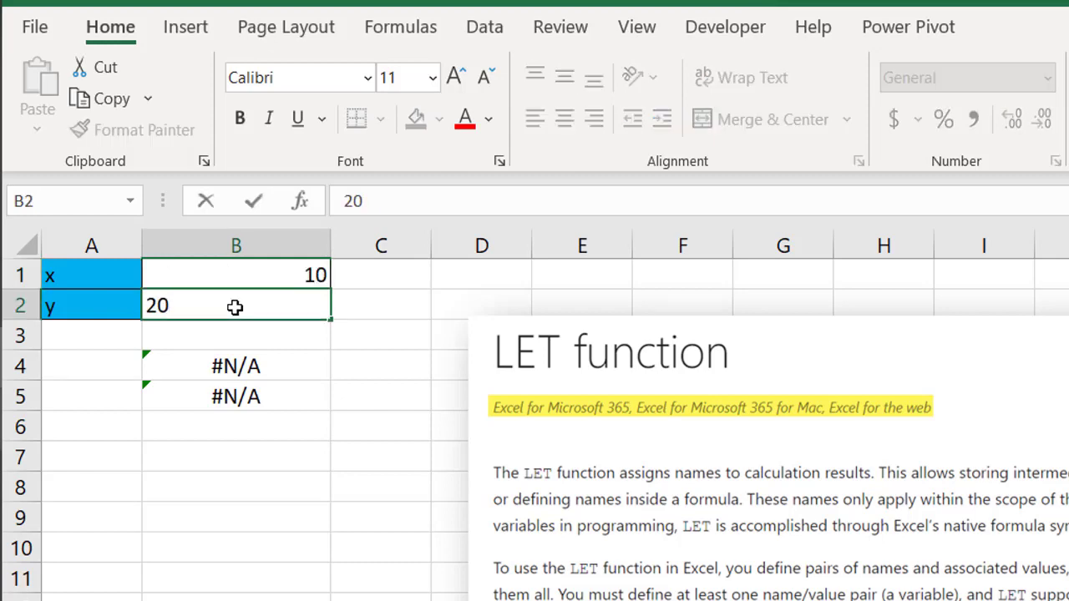
key("Return")
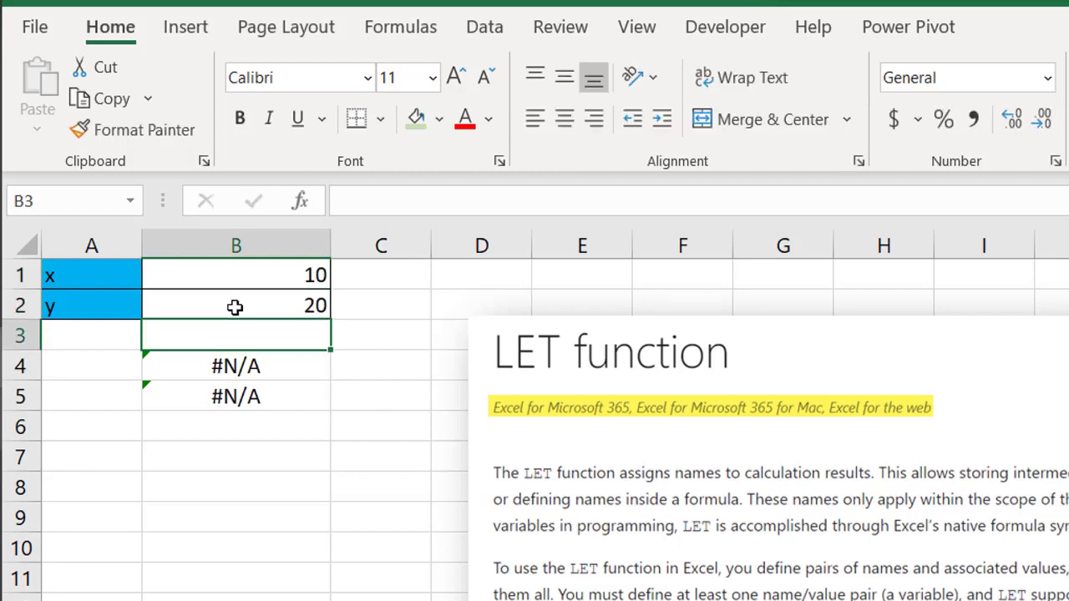
Start a LET formula in A4 that assigns 10 to the name x and 20 to the name y.
left_click(103, 367)
double_click(103, 368)
type("=let")
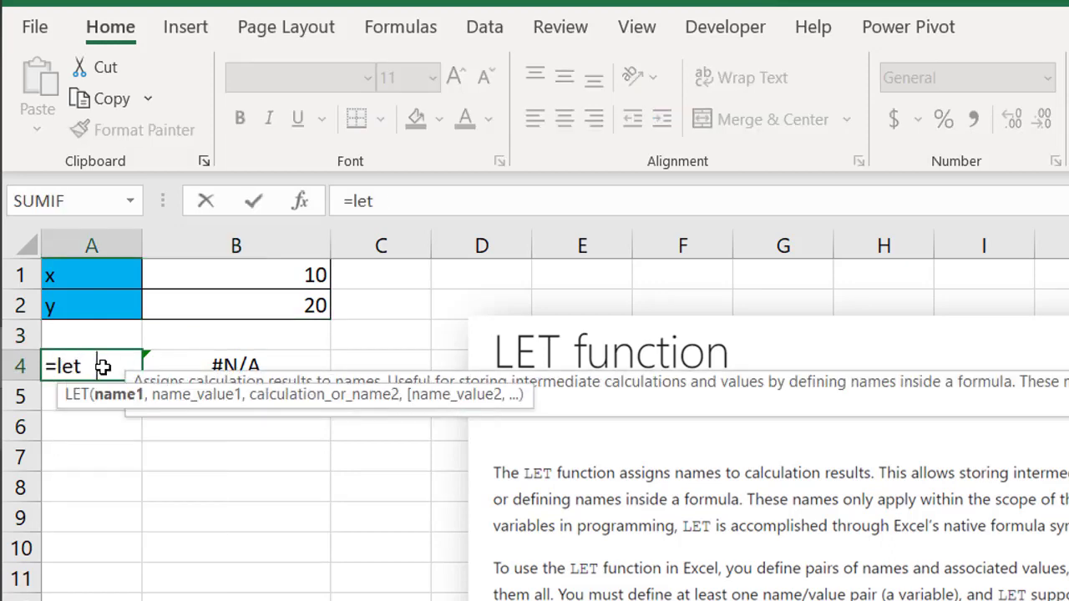
key("Tab")
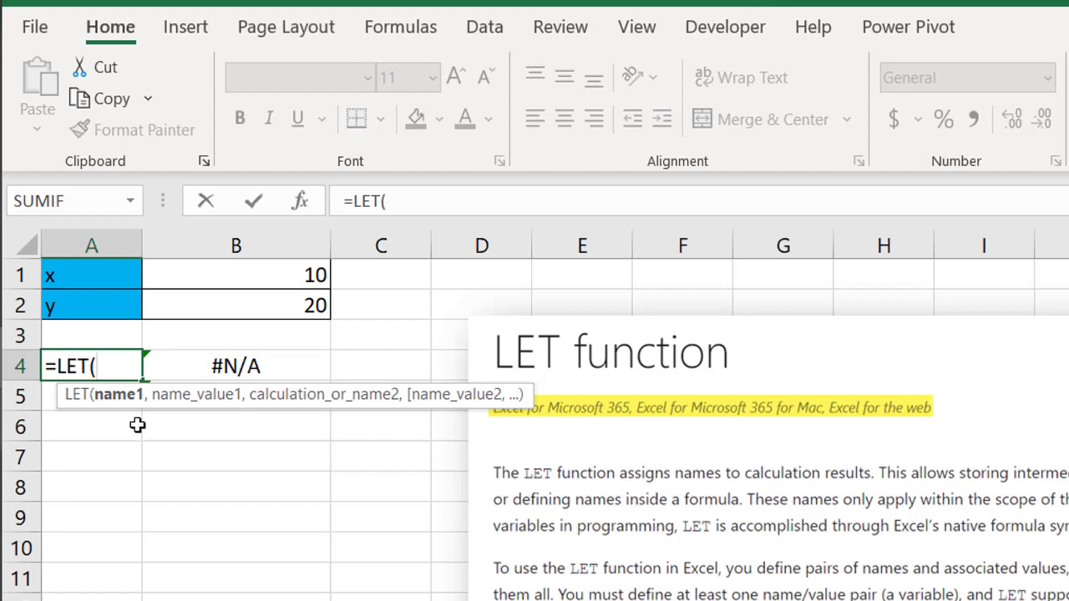
type("x,")
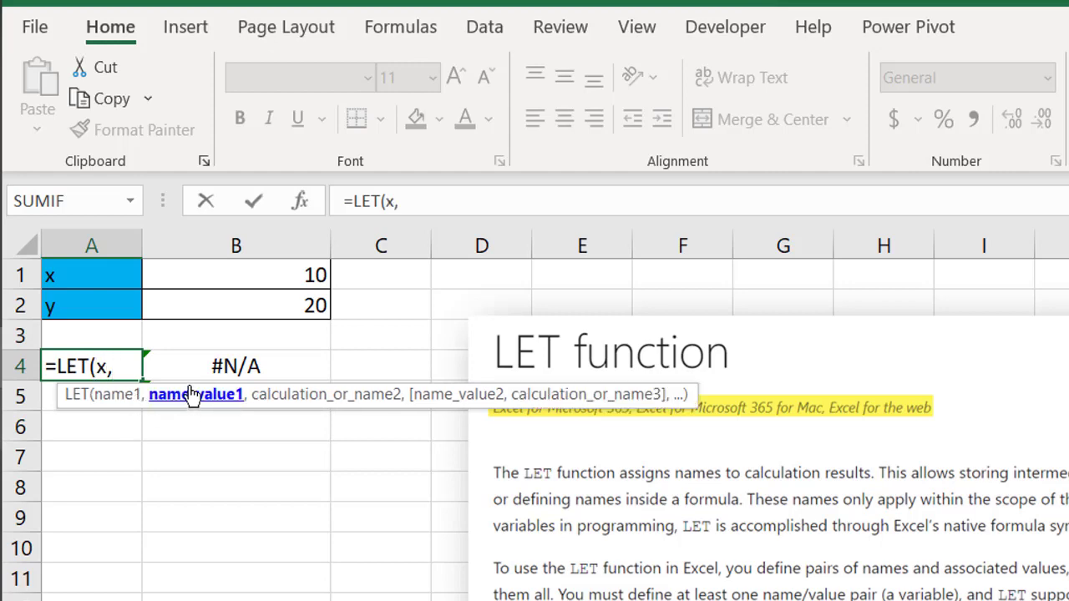
type("10,")
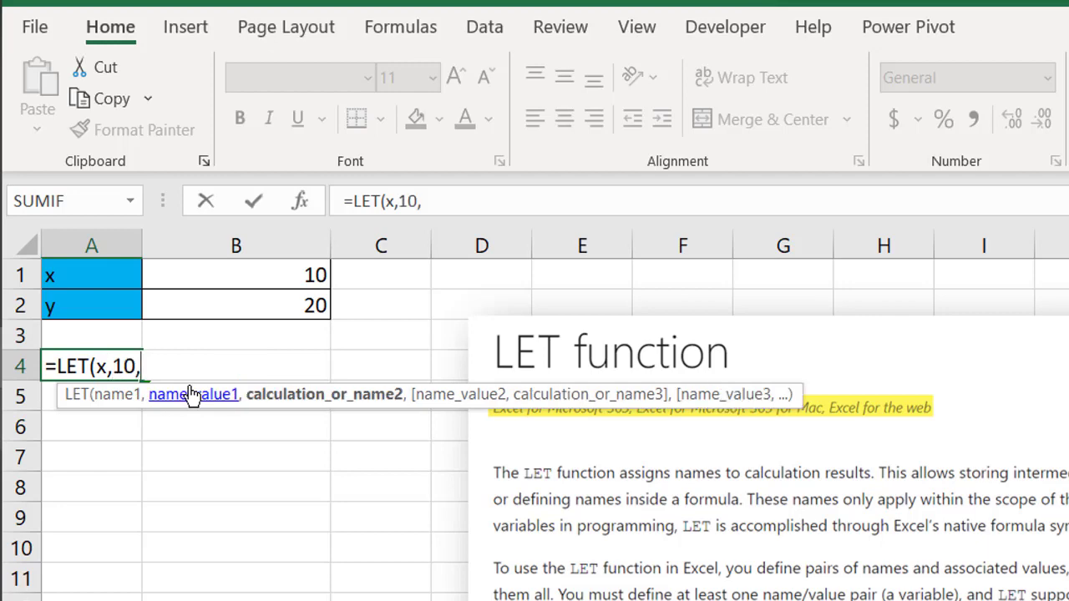
type("y,")
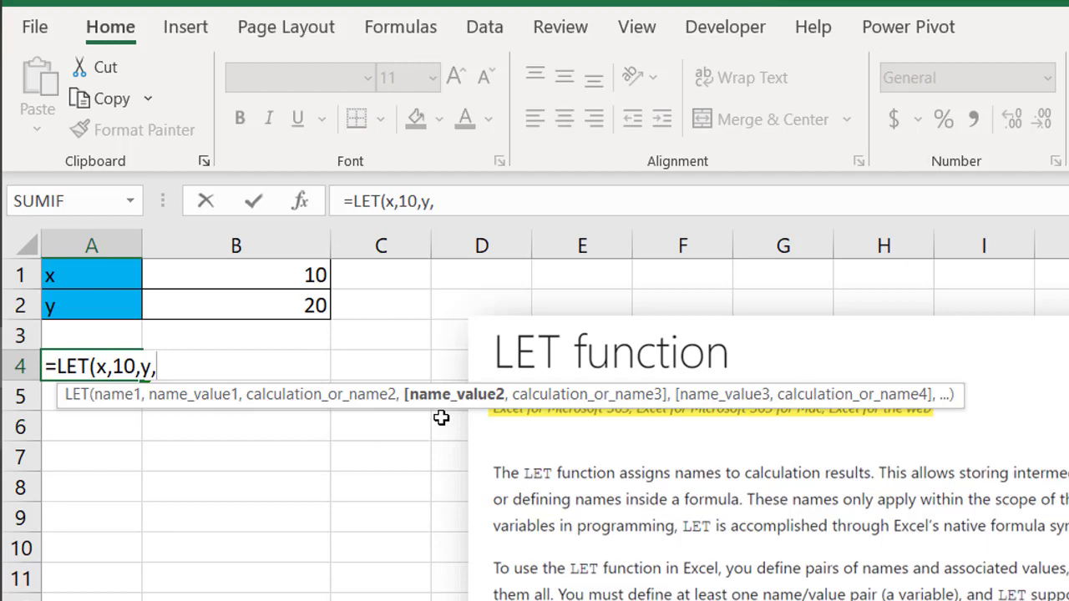
type("20,")
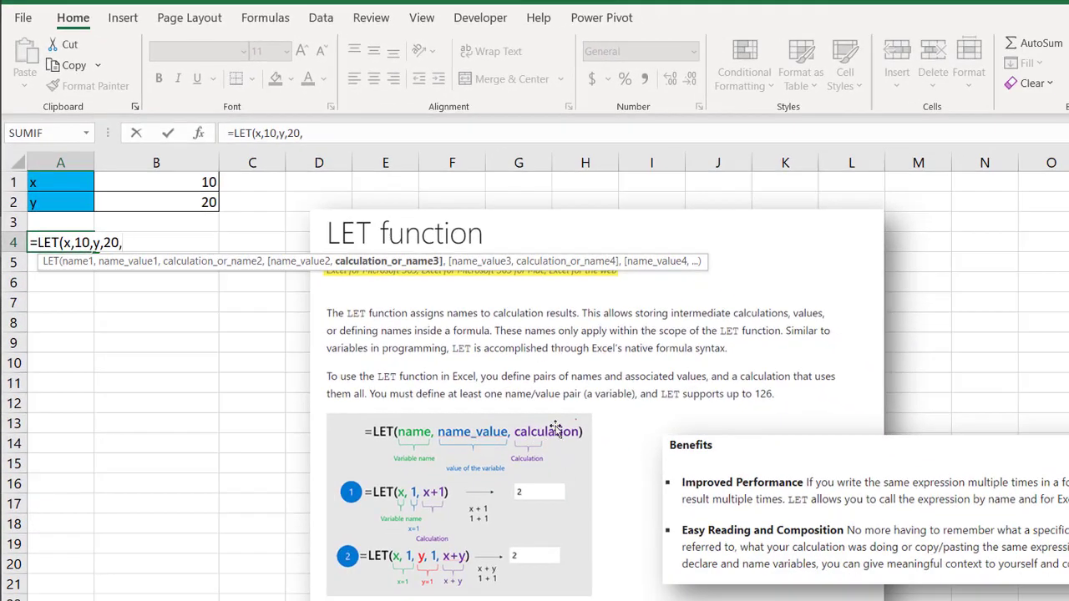
Complete the LET formula in A4 with SUM(x,y) as its calculation.
type("sum(")
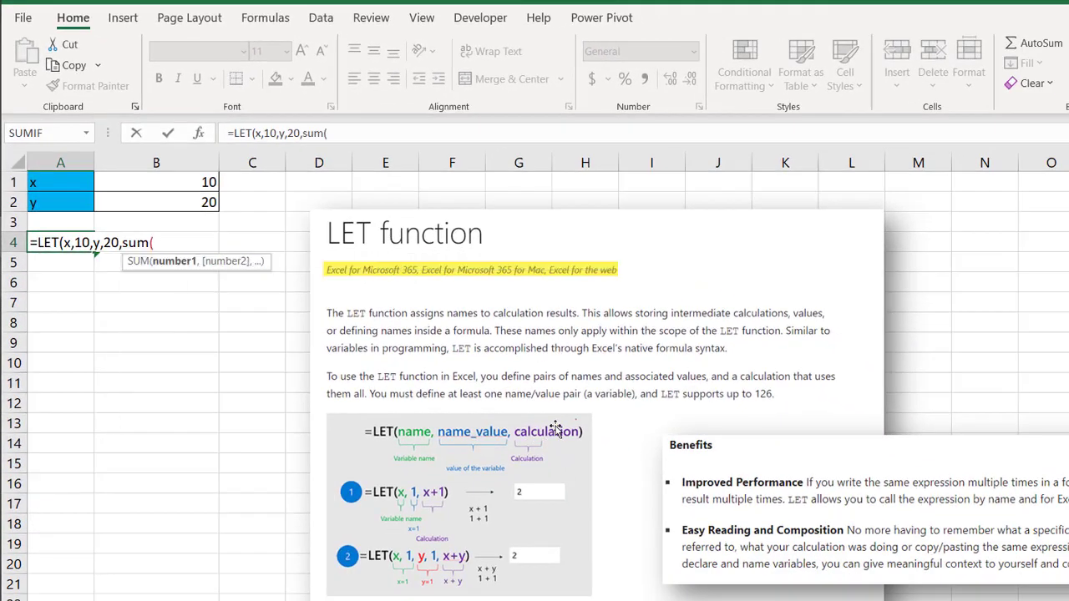
type("x,")
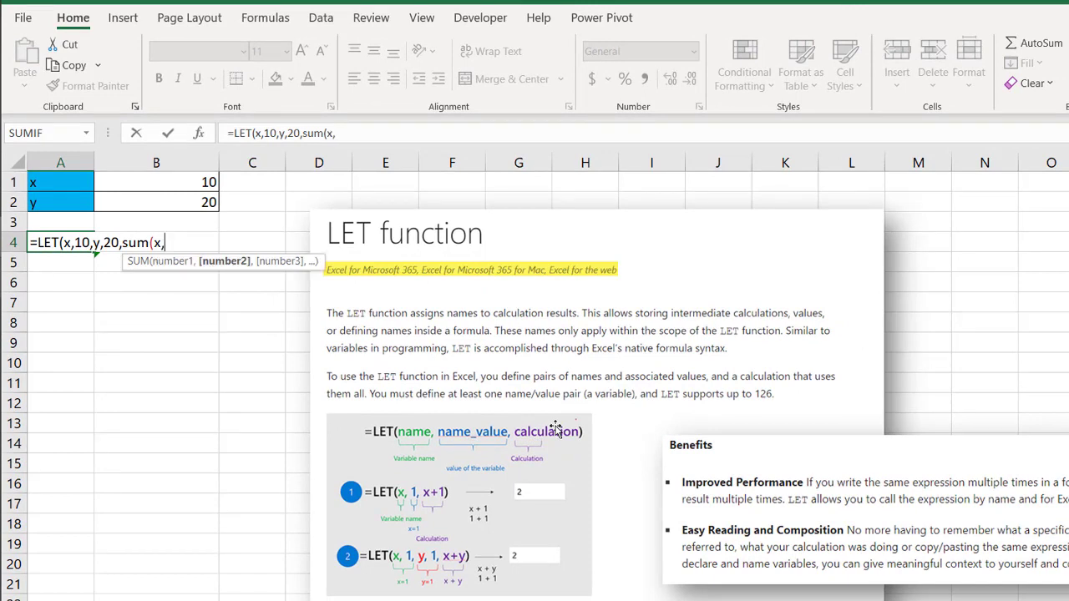
type("y)")
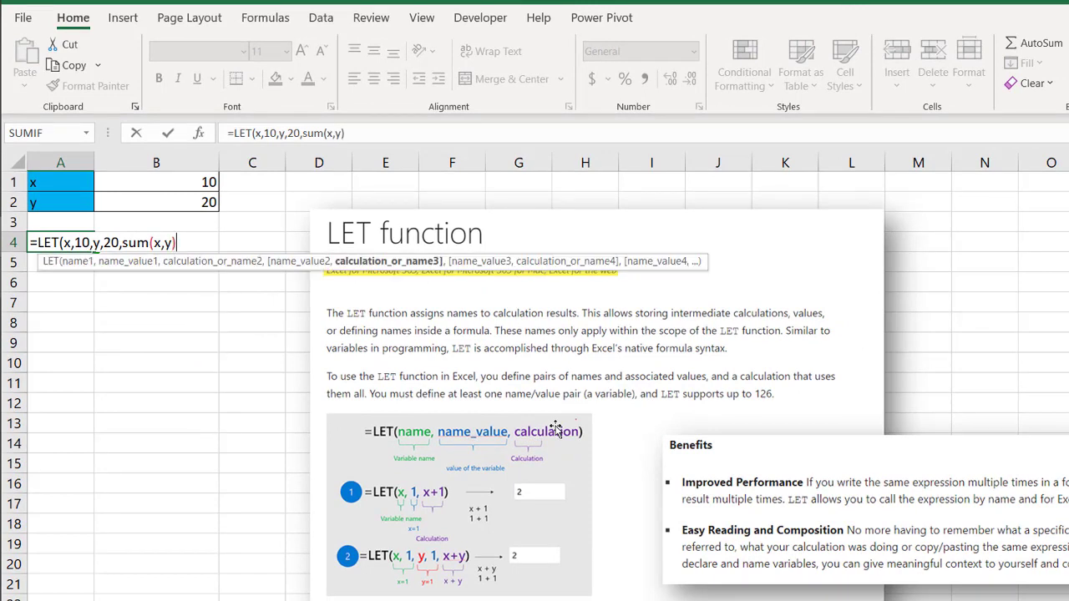
type(")")
key("Return")
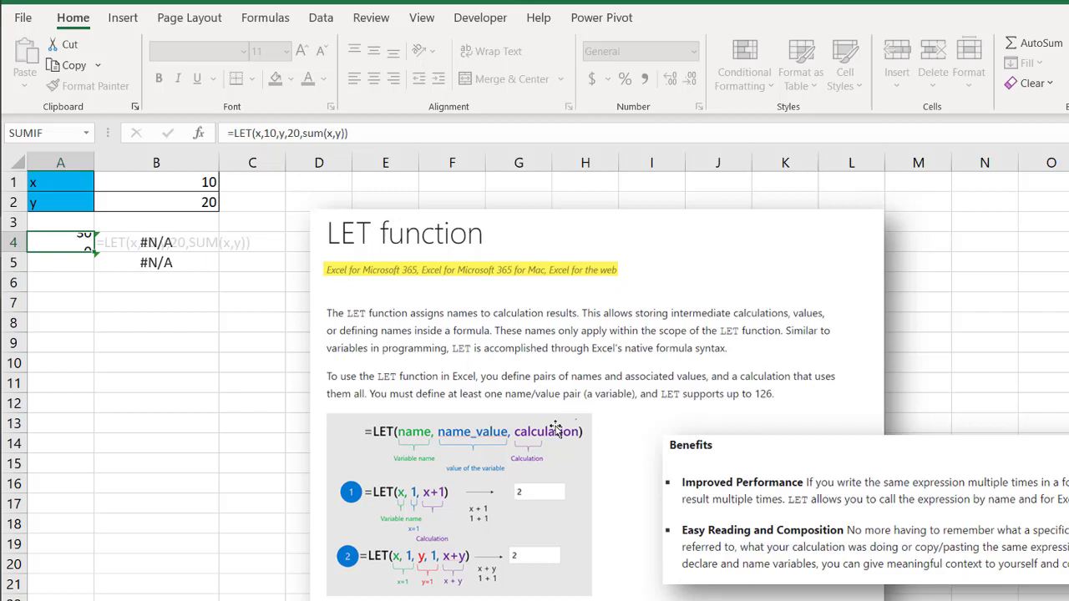
Add the x and y cells in A5 with the formula =B1+B2.
key("F2")
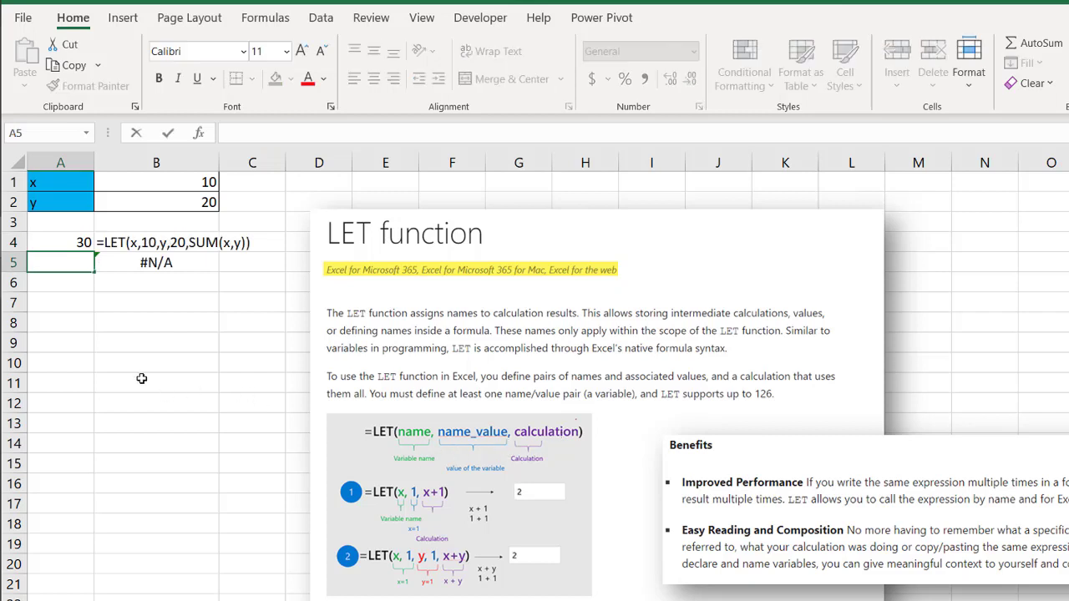
type("=")
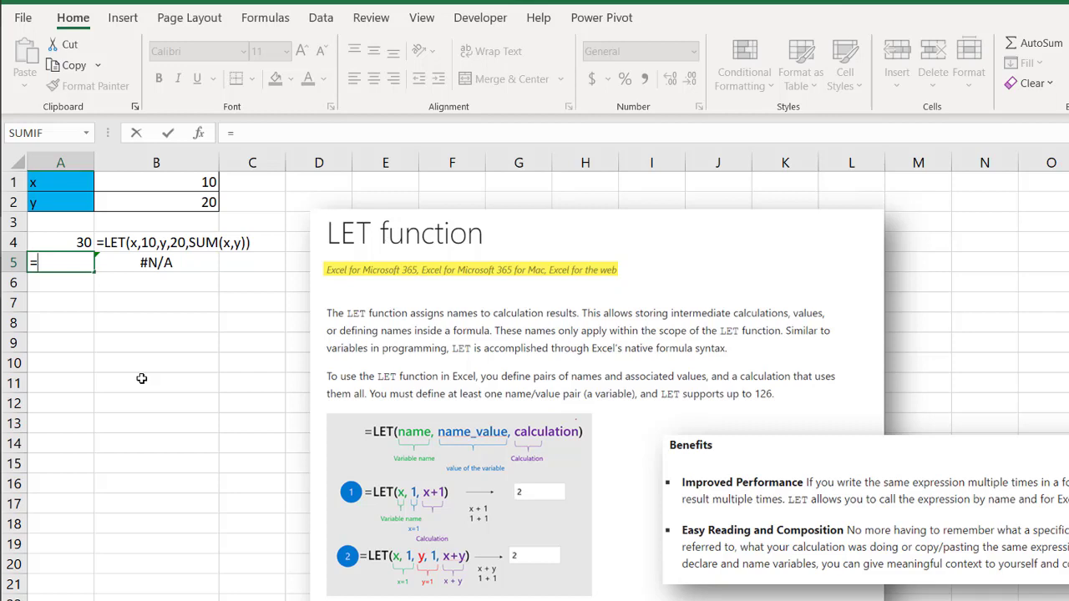
left_click(167, 182)
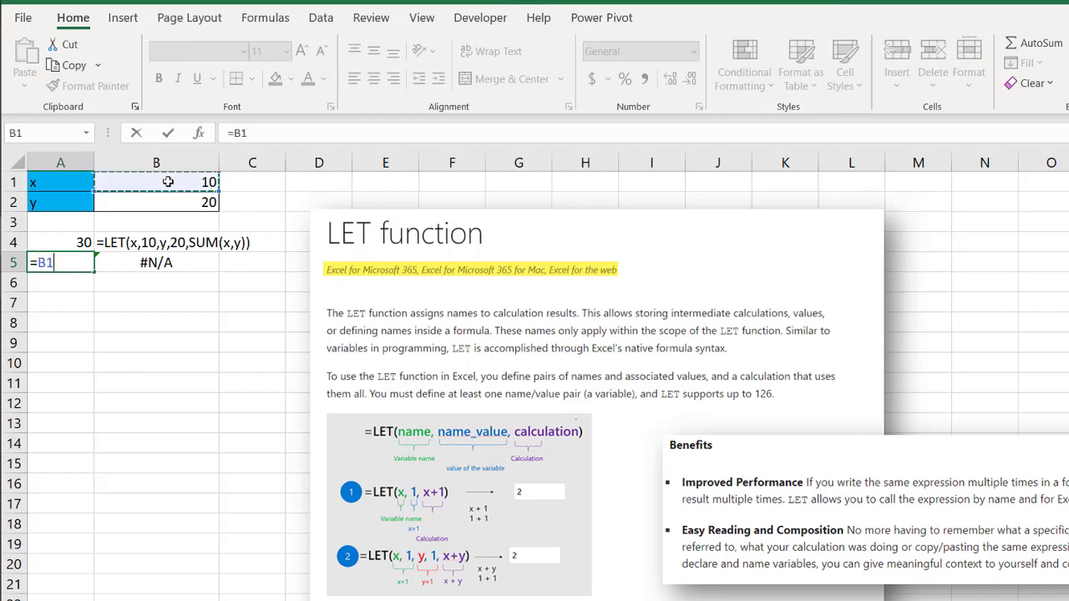
type("+")
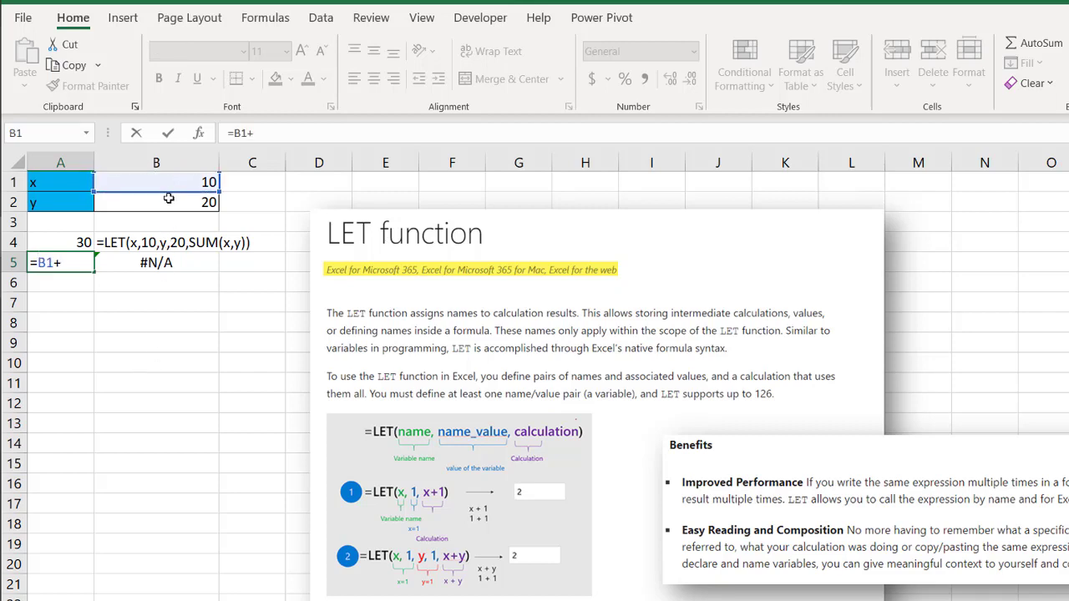
left_click(168, 200)
key("Return")
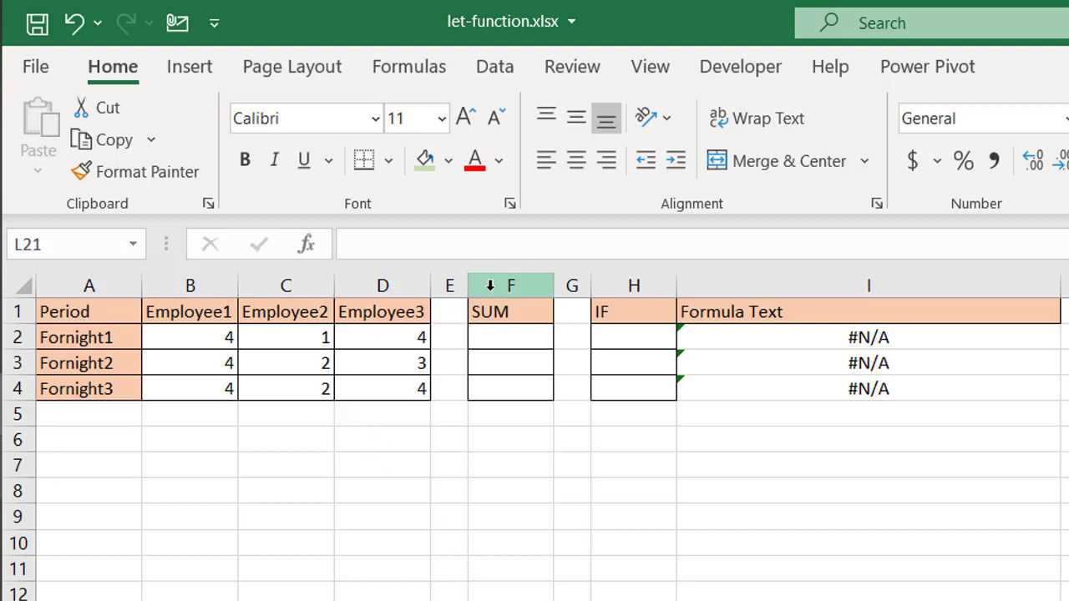
left_click(193, 339)
left_click(263, 331)
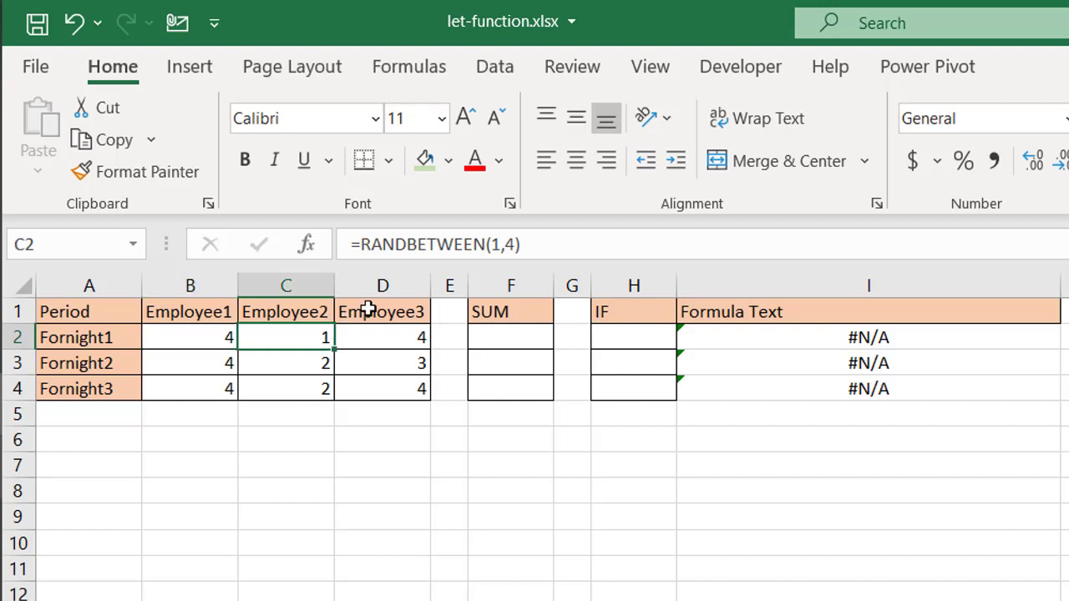
left_click(376, 337)
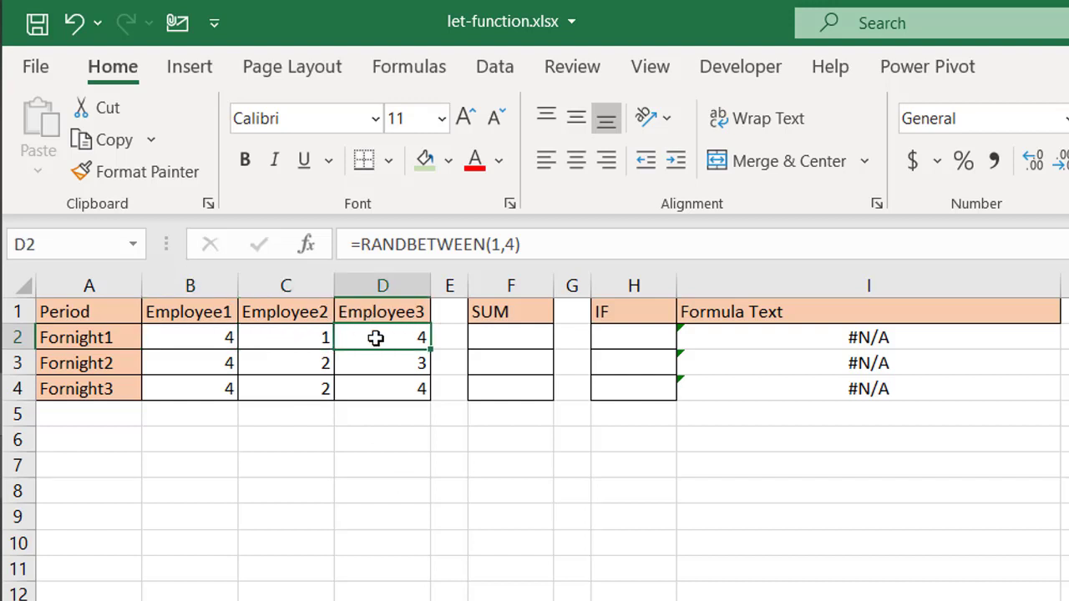
Total the employee values for Fornight1 in F2 with =SUM(B2:D2) and fill the formula down to F4.
left_click(510, 334)
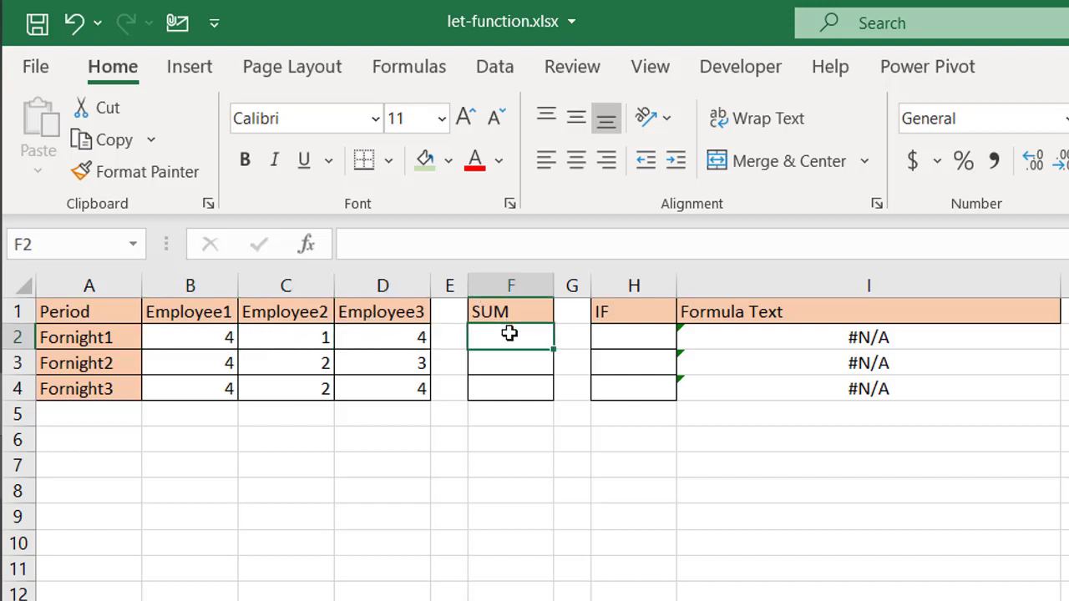
type("=sum")
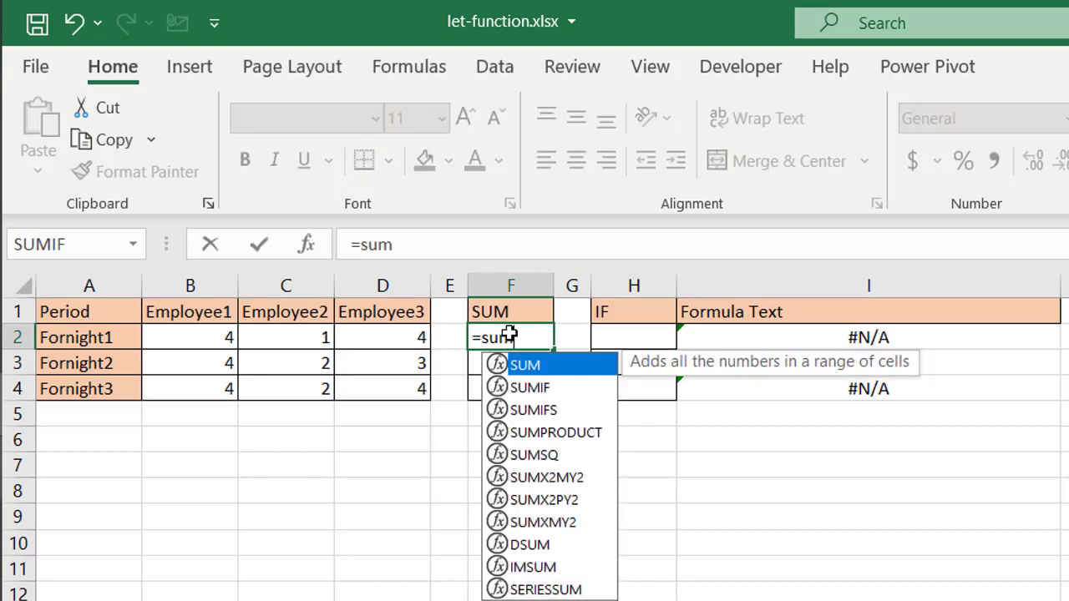
key("Tab")
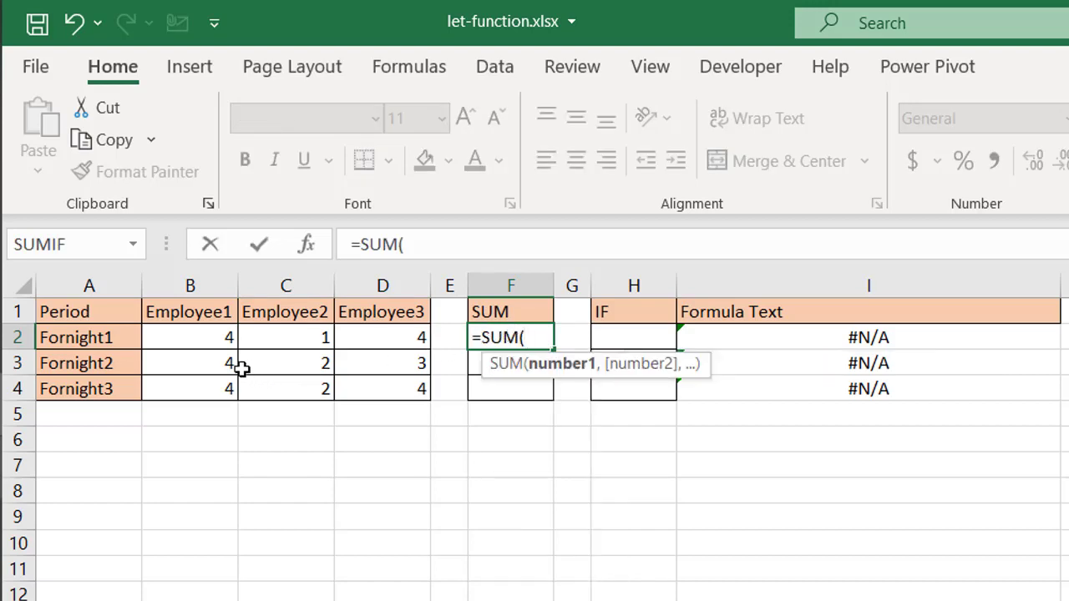
left_click_drag(189, 338, 380, 344)
key("Return")
left_click(539, 341)
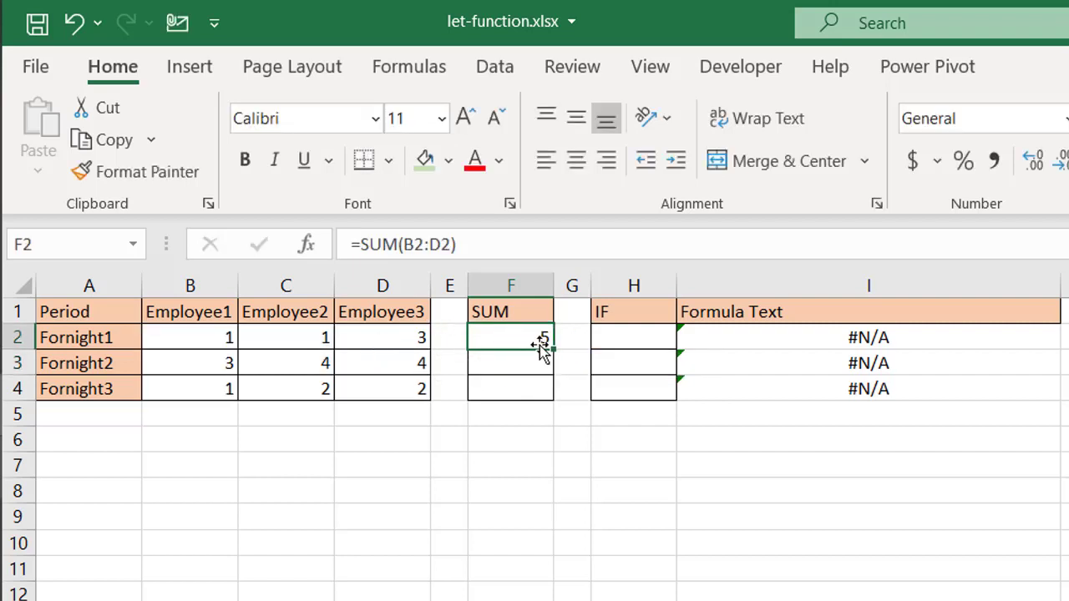
left_click_drag(552, 351, 541, 389)
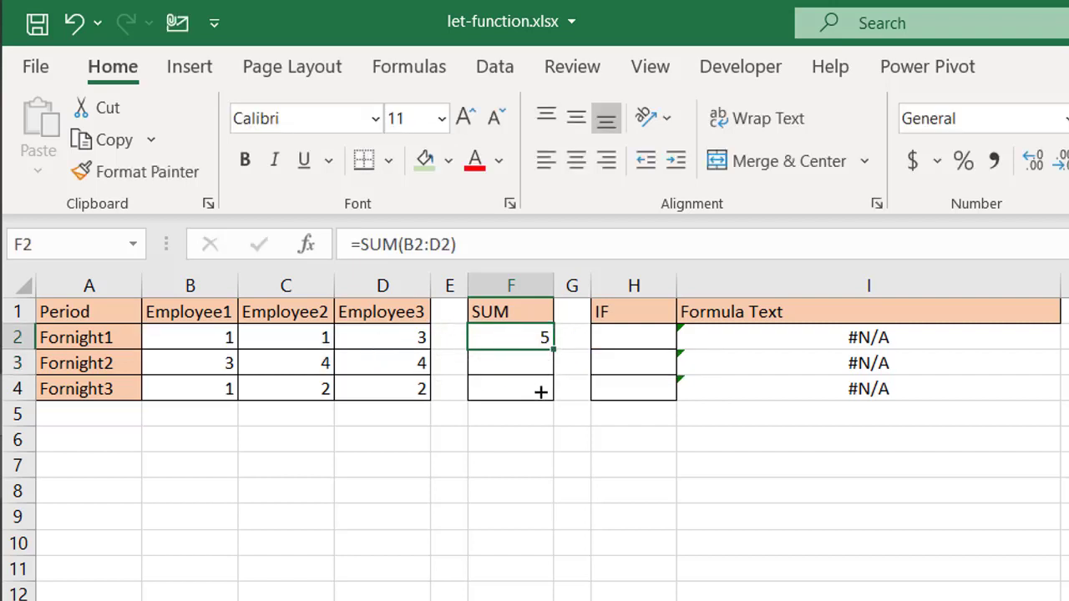
left_click(546, 568)
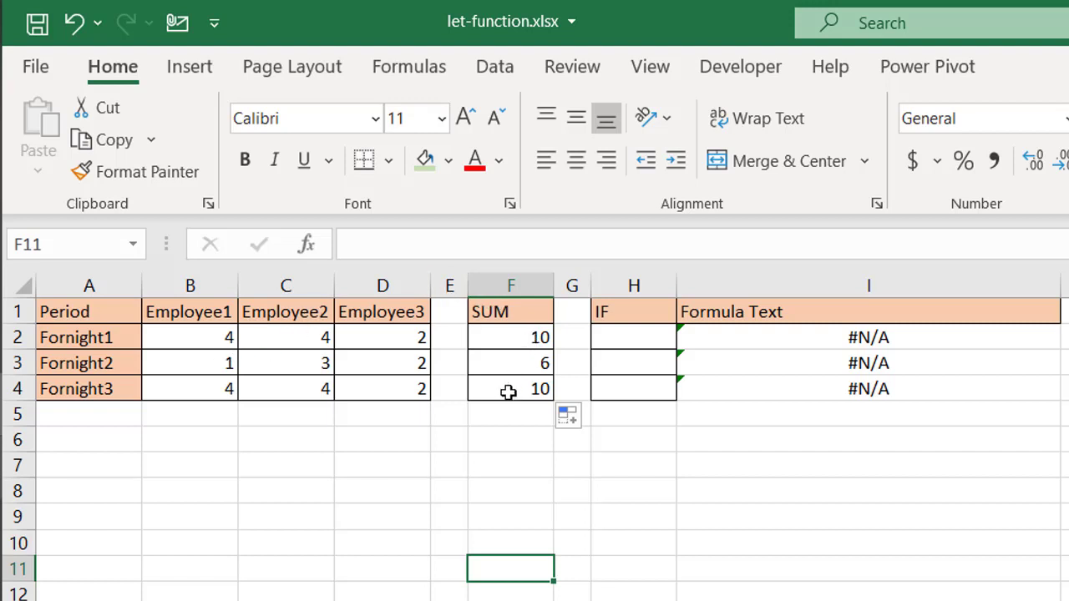
Start an IF formula in H2 with the logical test SUM(B2:D2)>8.
left_click(632, 337)
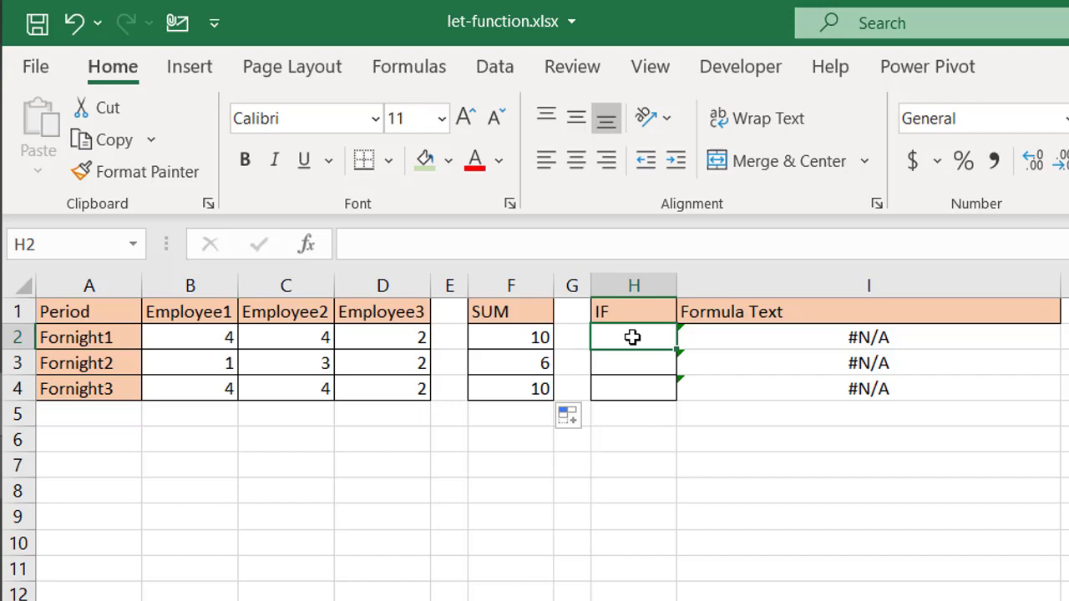
type("=if")
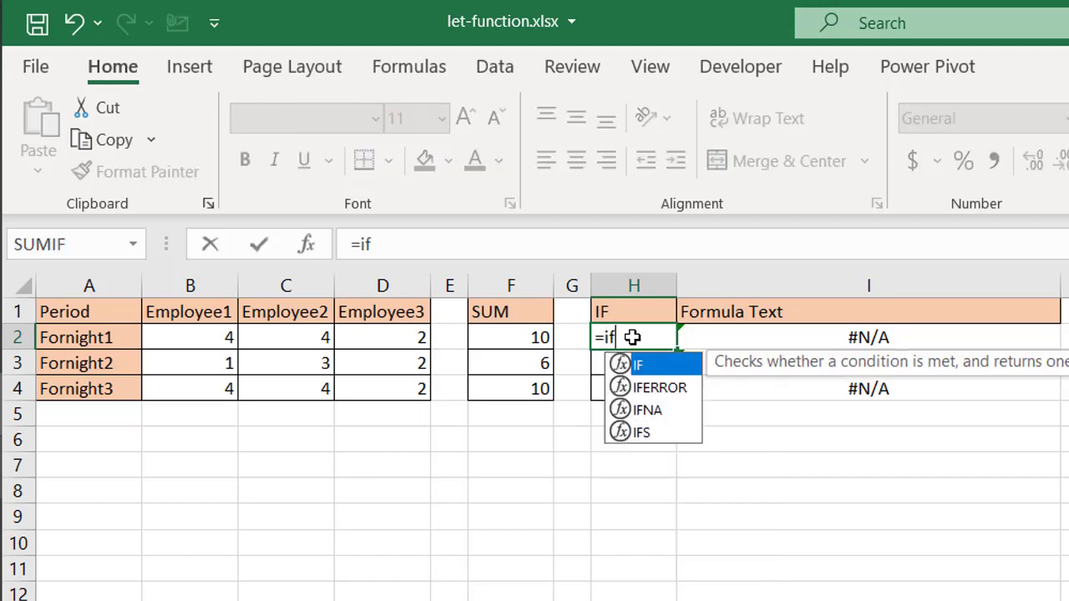
key("Tab")
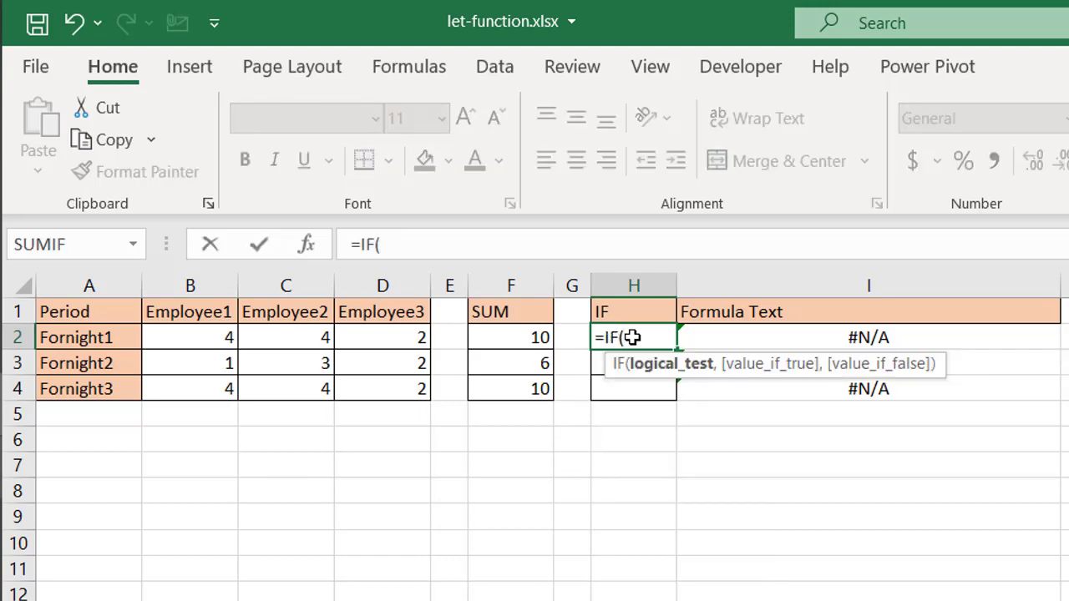
type("sum")
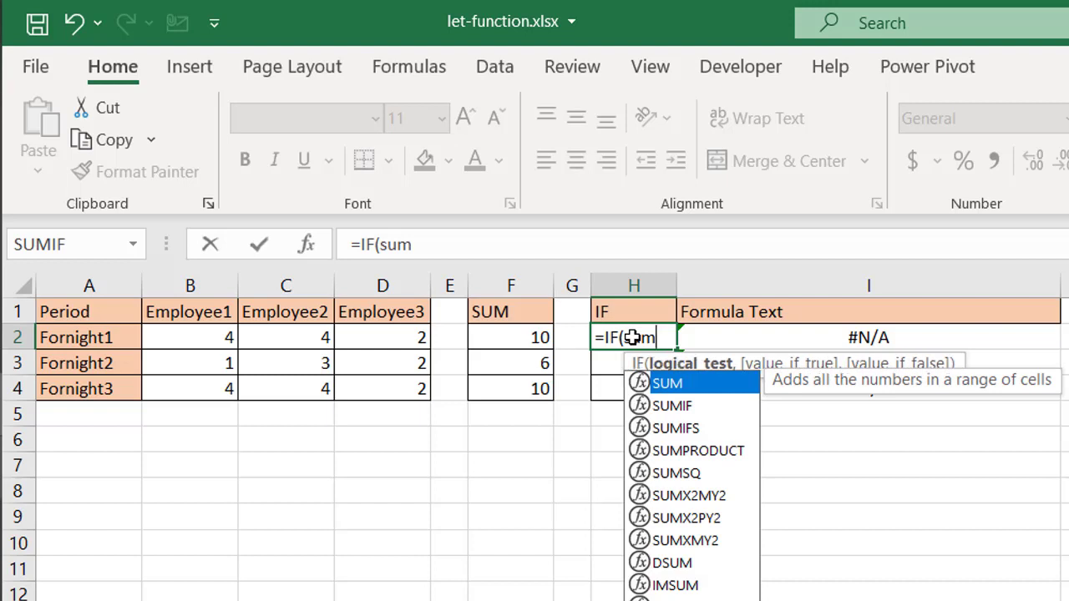
key("Tab")
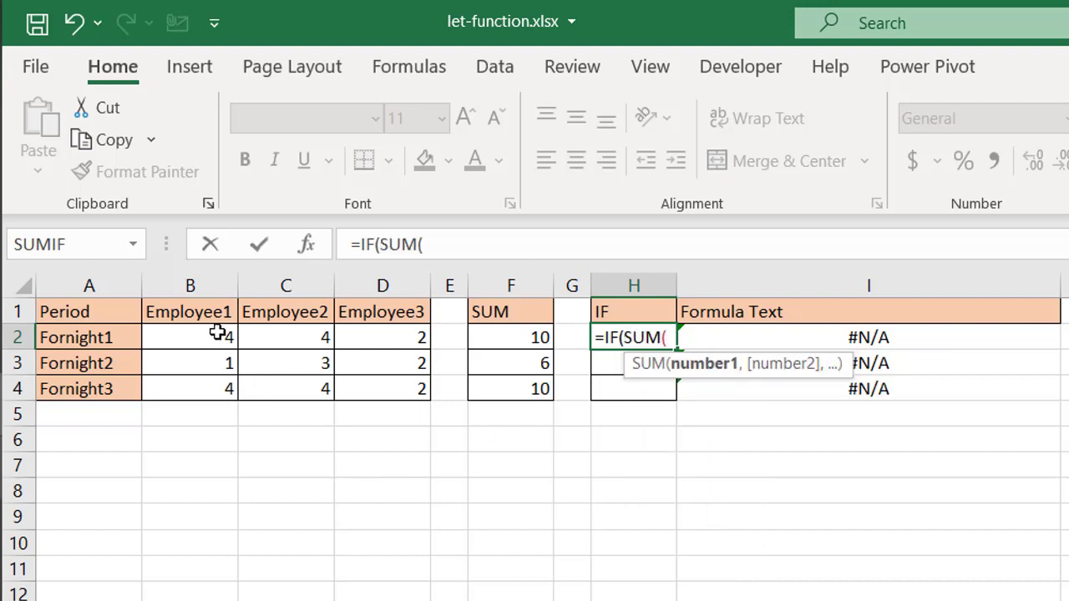
left_click_drag(220, 334, 358, 341)
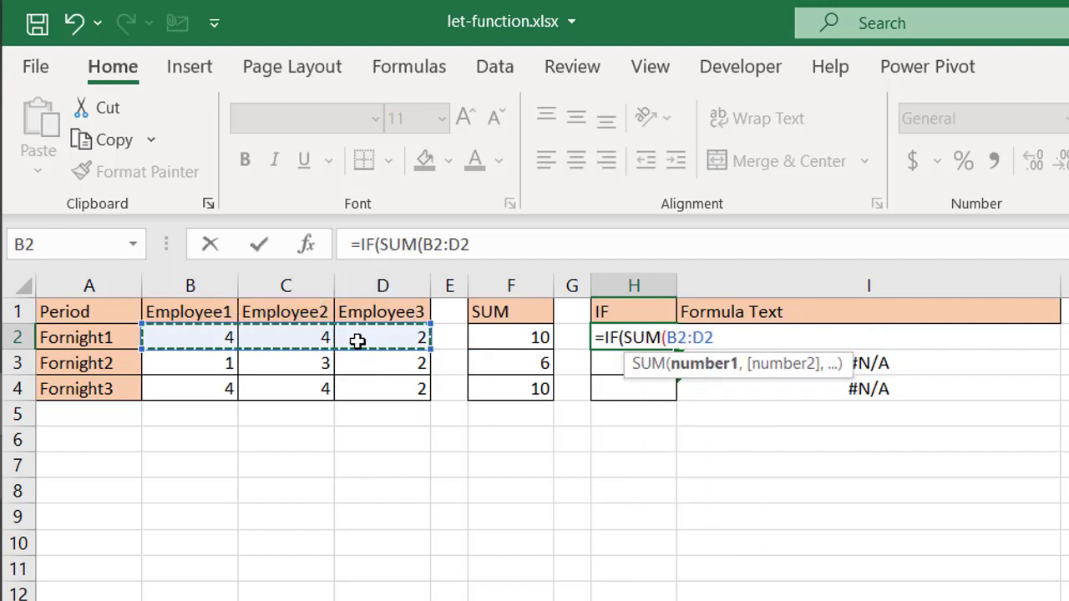
type(")>")
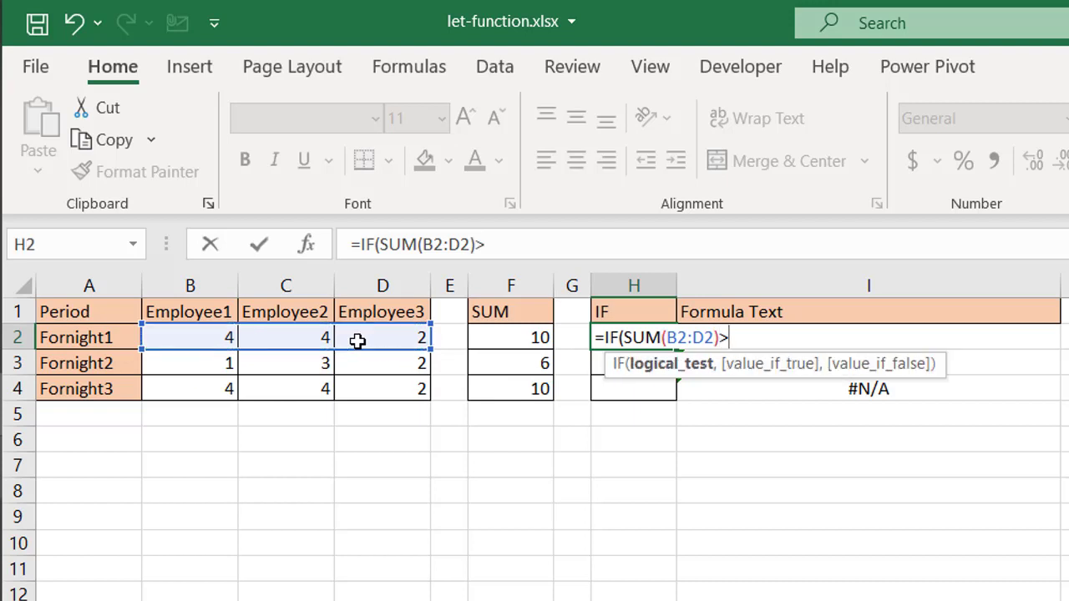
type("8,")
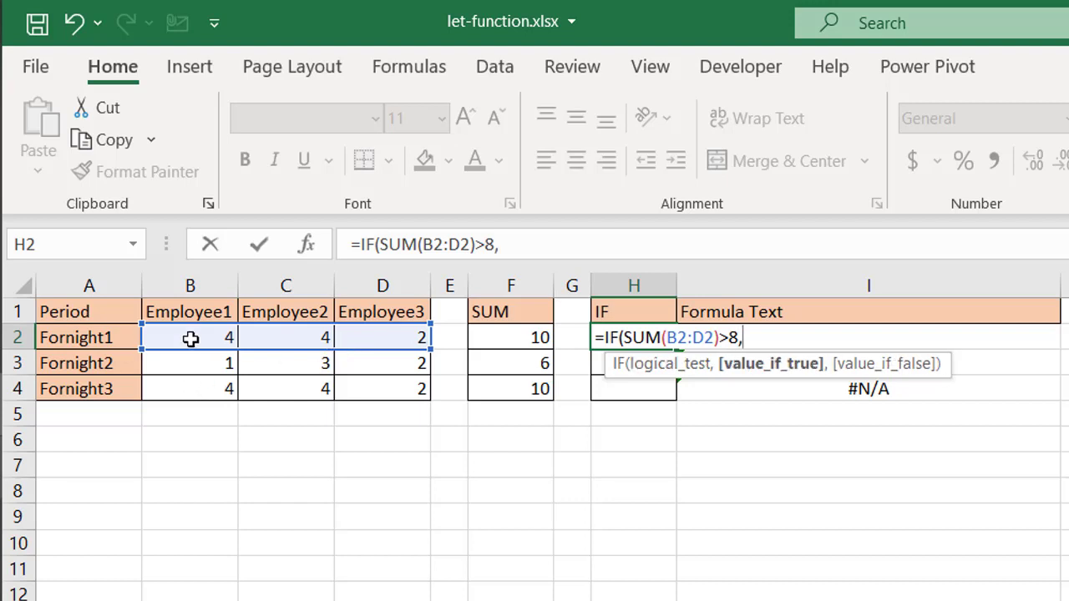
Enter SUM(B2:D2)*2 as the value if true in the H2 IF formula.
type("sum")
key("Tab")
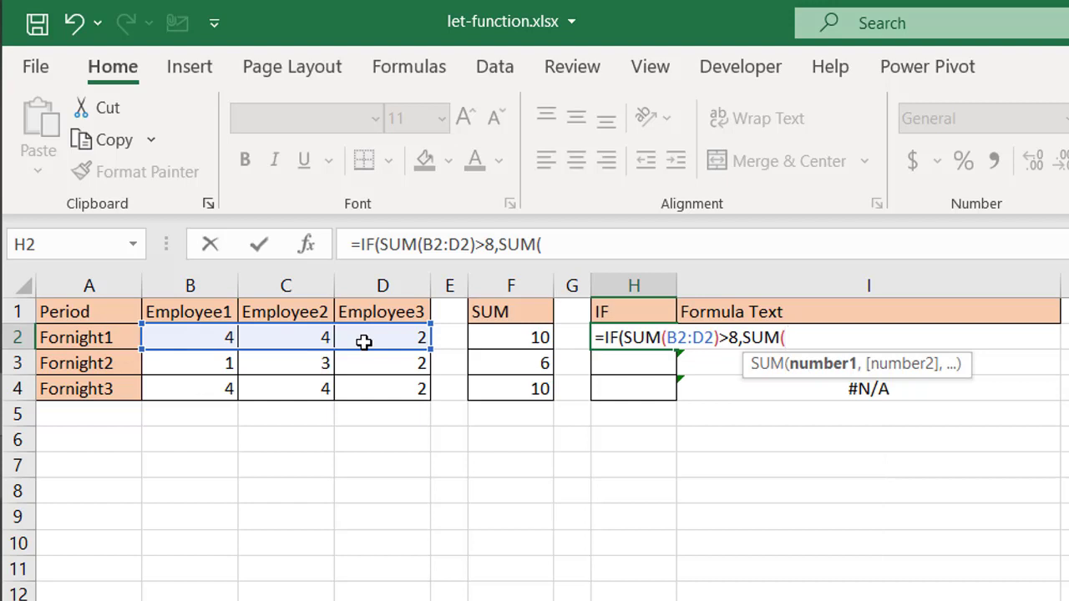
left_click(179, 337)
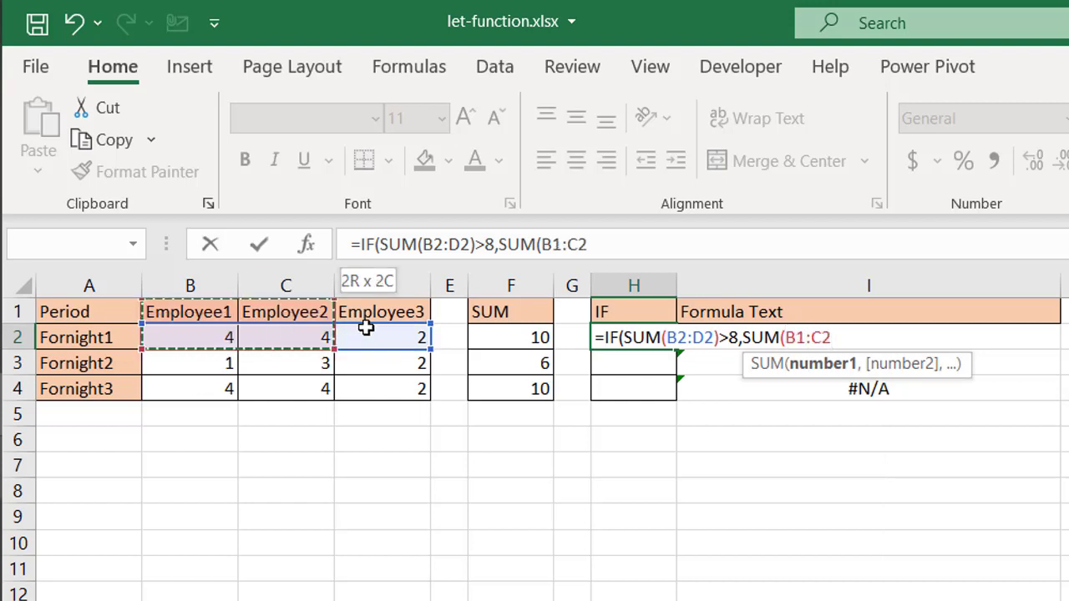
left_click_drag(365, 328, 376, 327)
type(")")
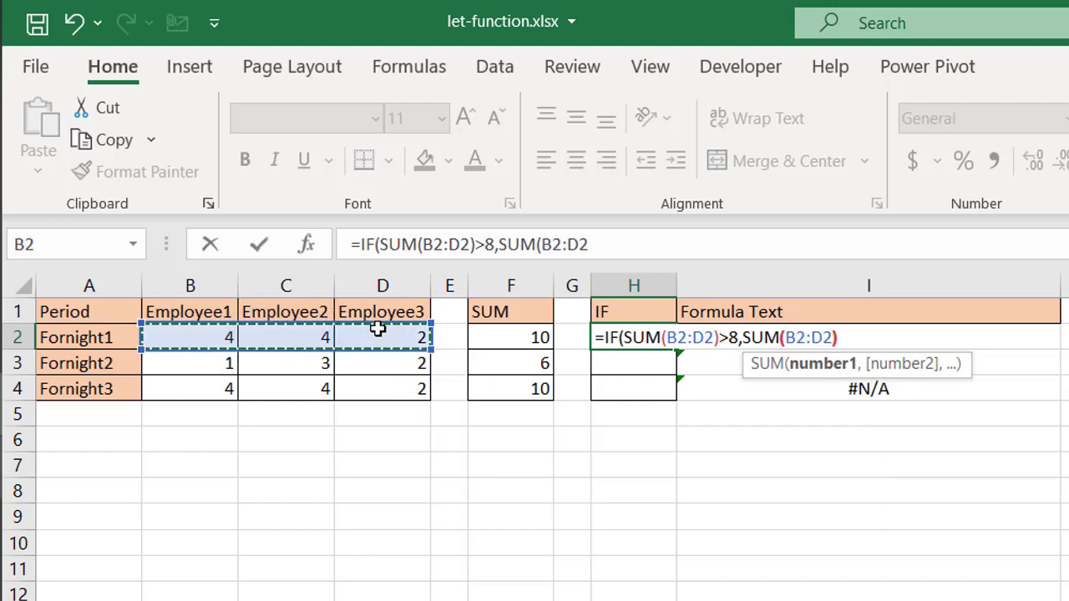
type("*2")
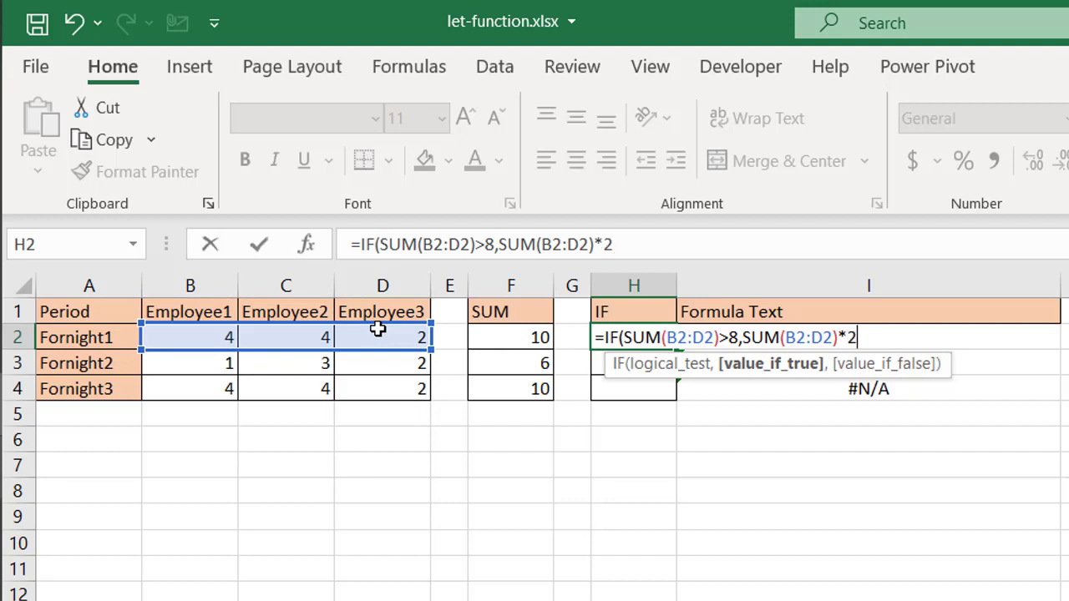
type(",")
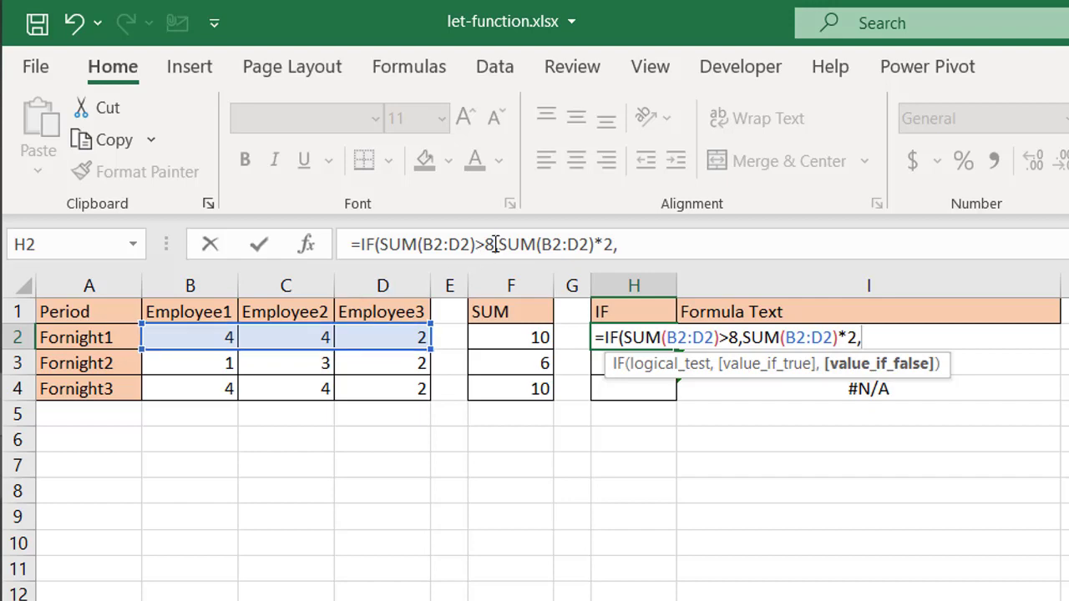
Complete the H2 IF formula with SUM(B2:D2) as the value if false.
type("SUM(")
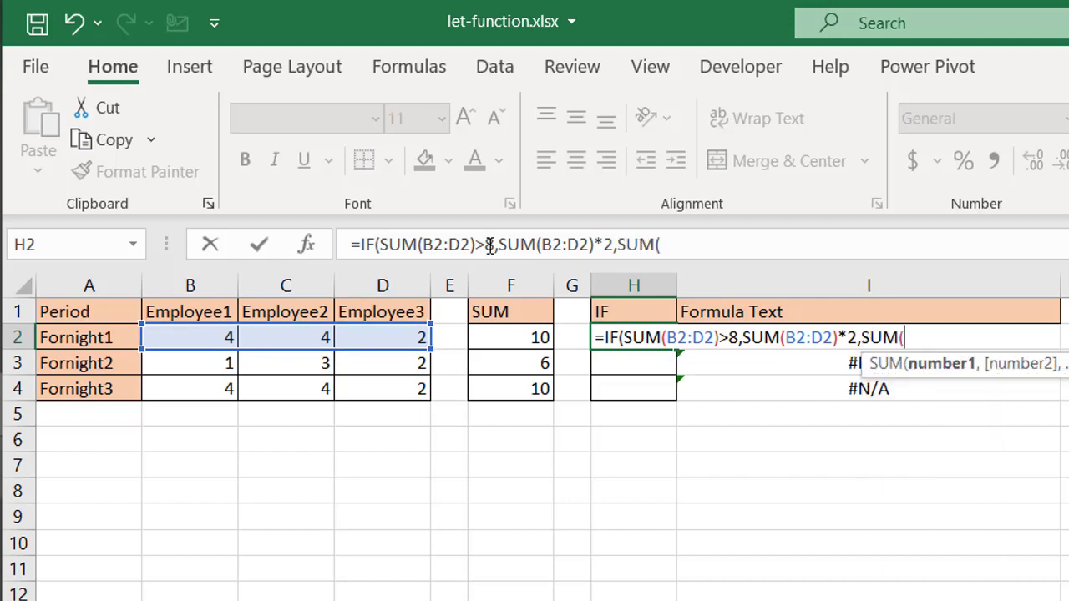
left_click_drag(175, 337, 376, 337)
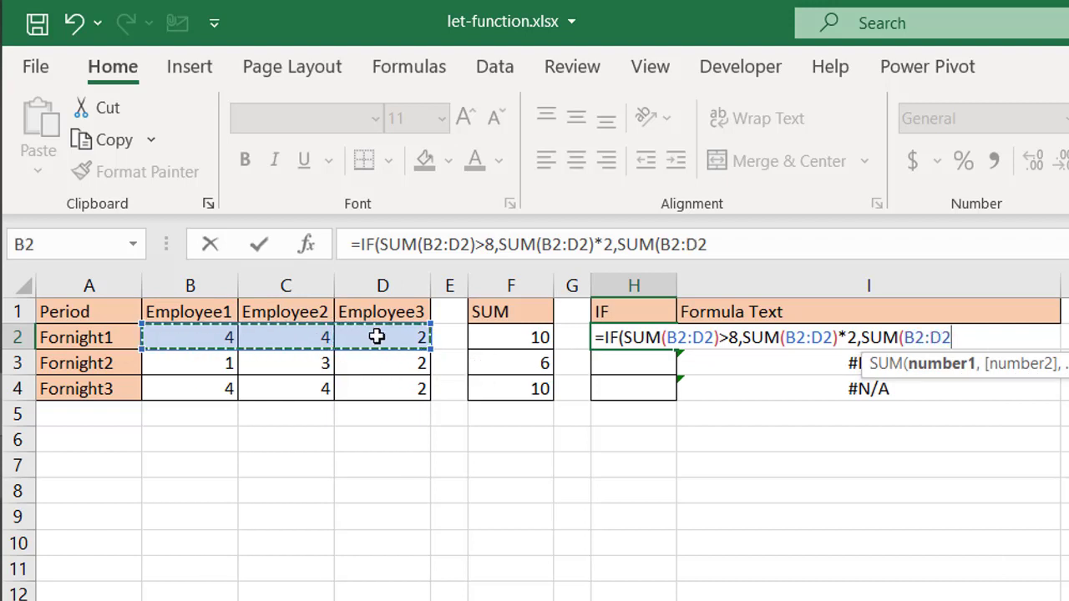
type(")")
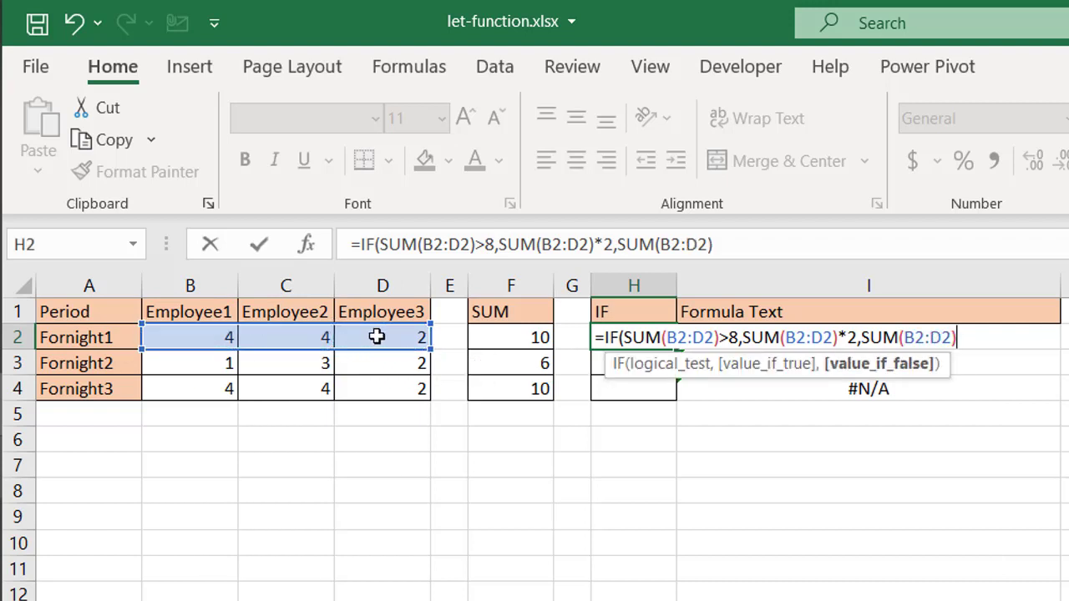
type(")")
key("Return")
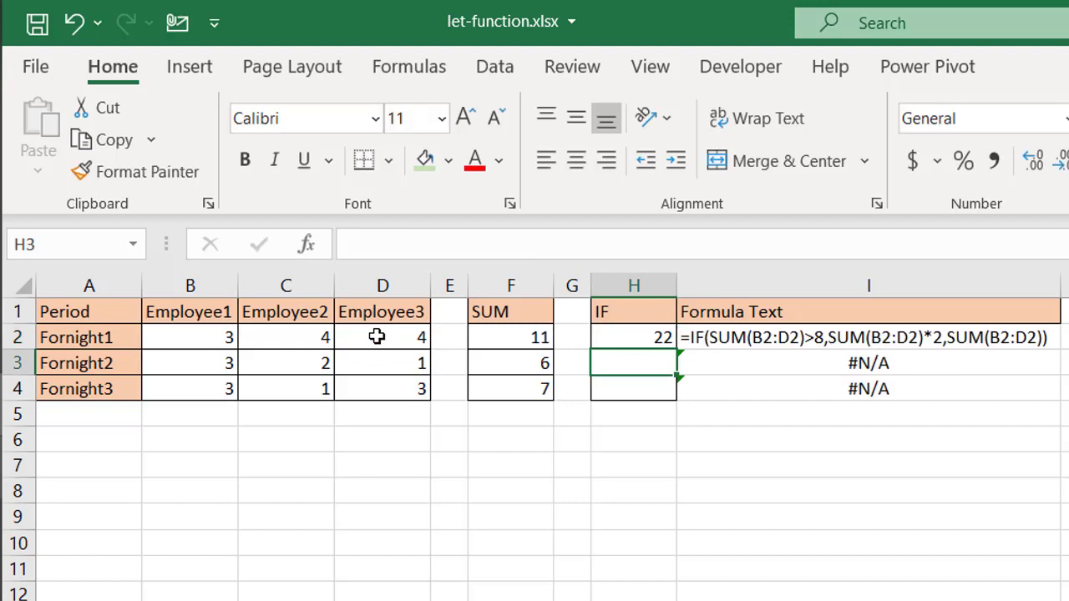
Highlight the SUM arguments in the H2 formula without editing them, and fill the formula down to H4.
left_click(632, 336)
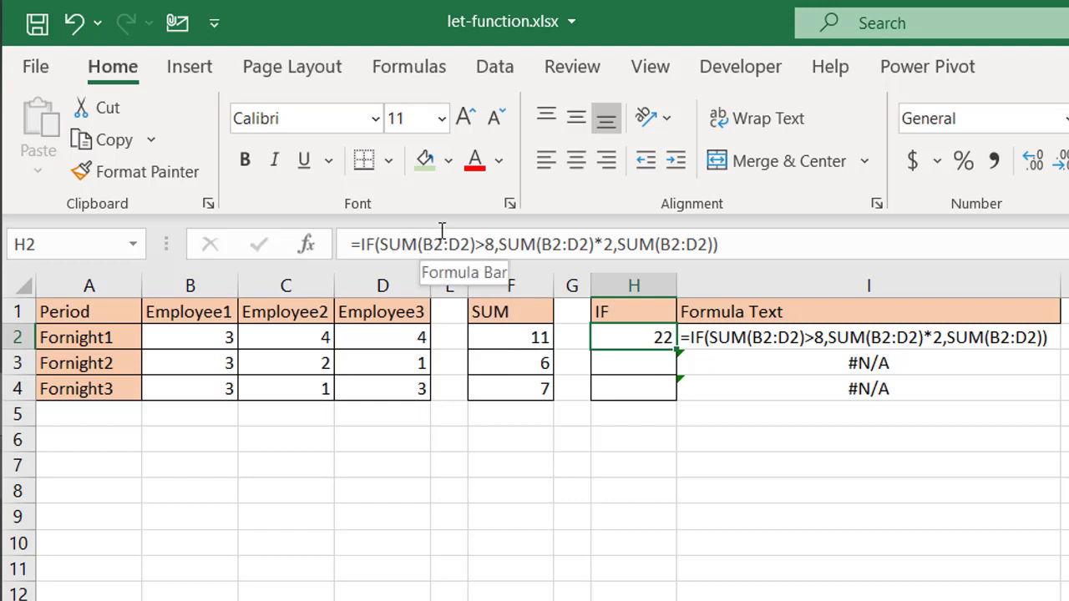
left_click_drag(380, 244, 717, 244)
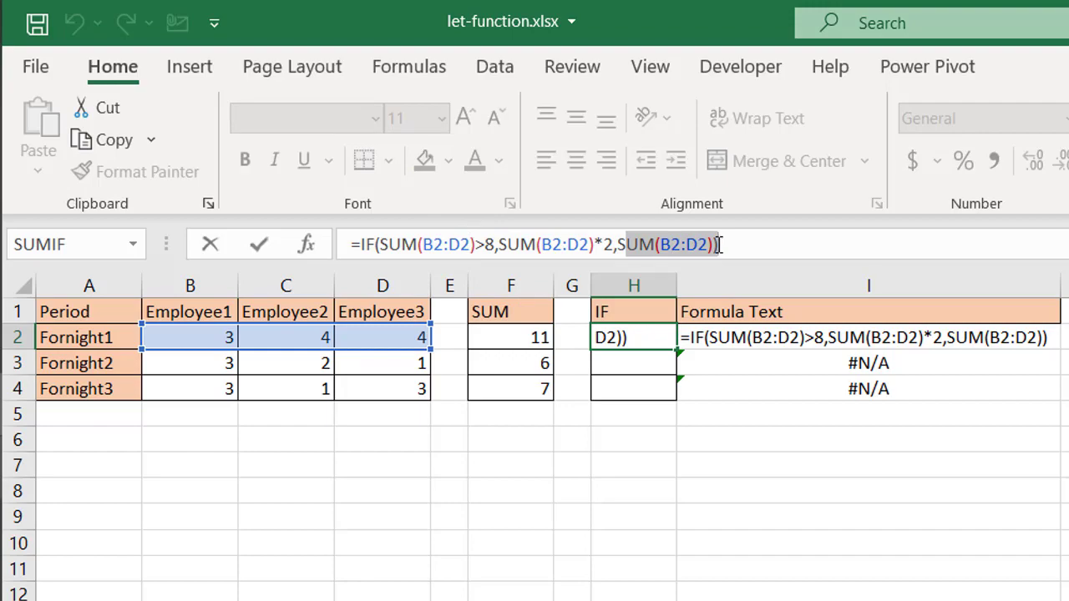
key("Escape")
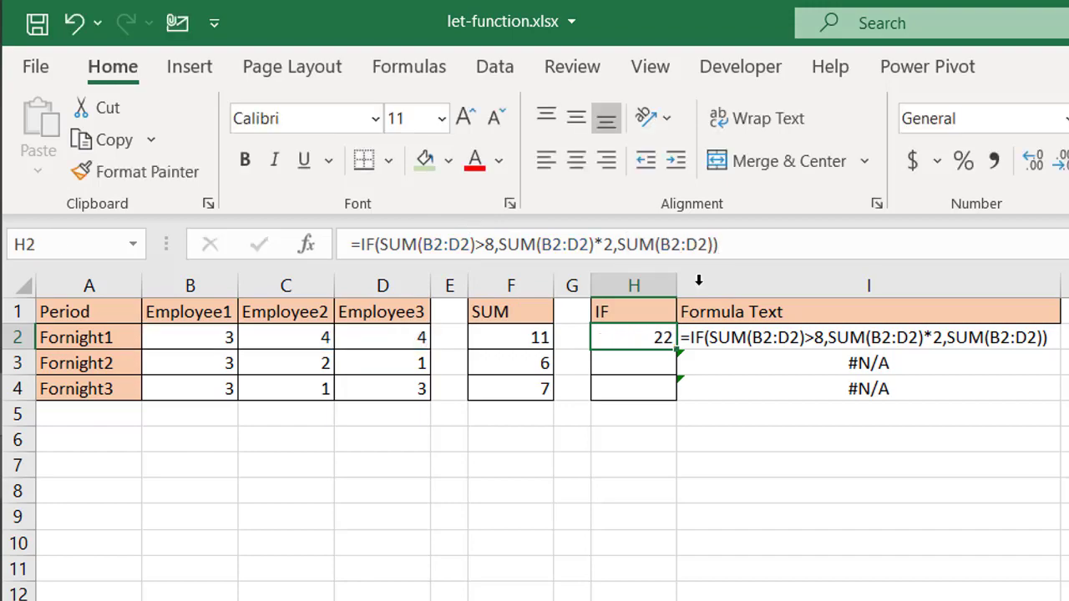
double_click(677, 350)
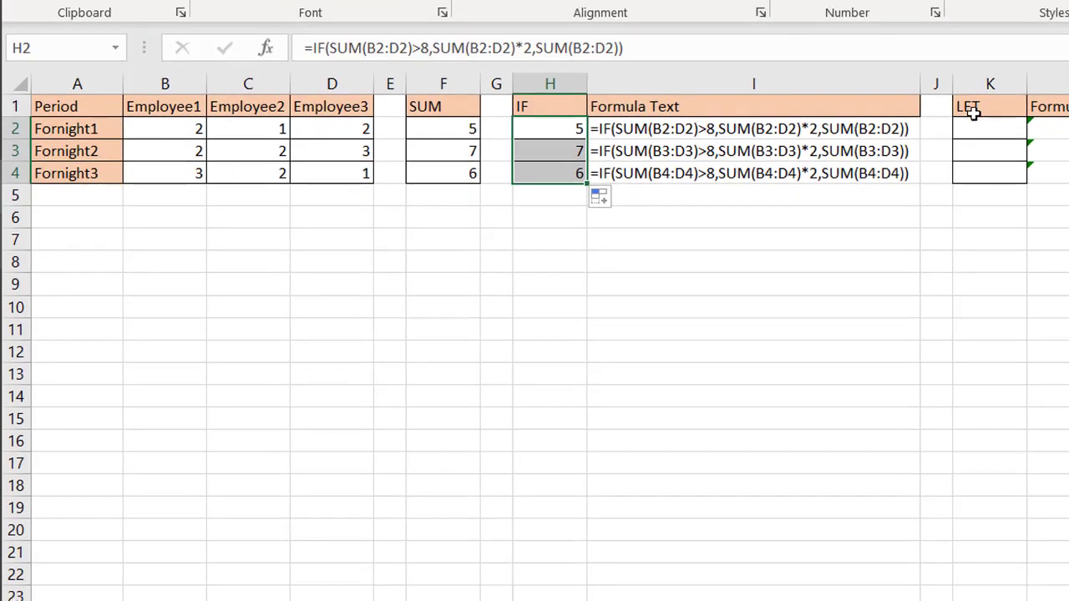
Start a LET formula in K2 that assigns SUM(B2:D2) to the name TotalHours.
left_click(993, 152)
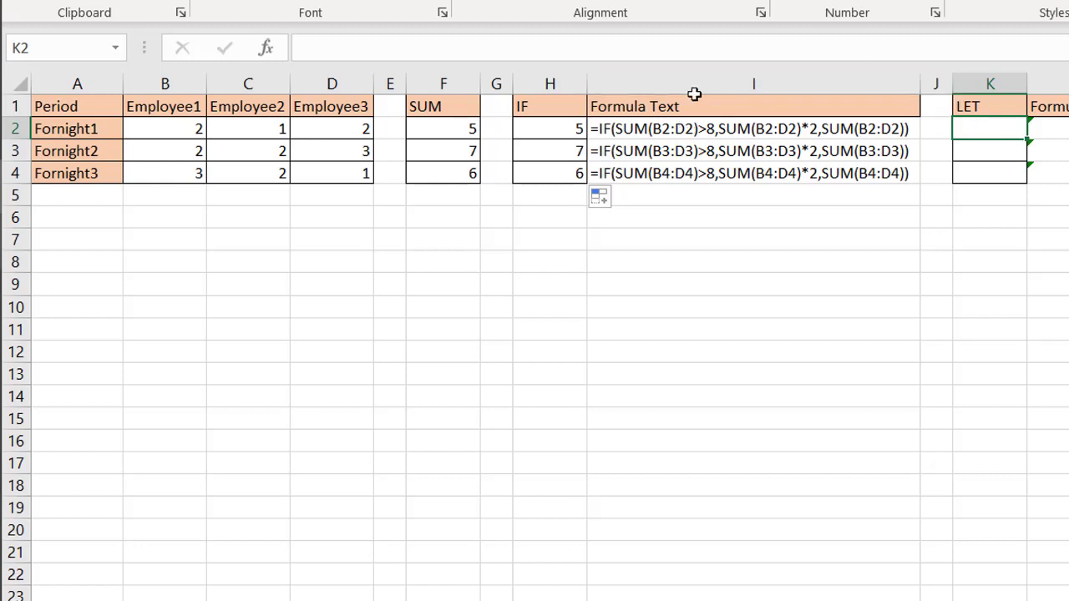
left_click(663, 49)
type("=let")
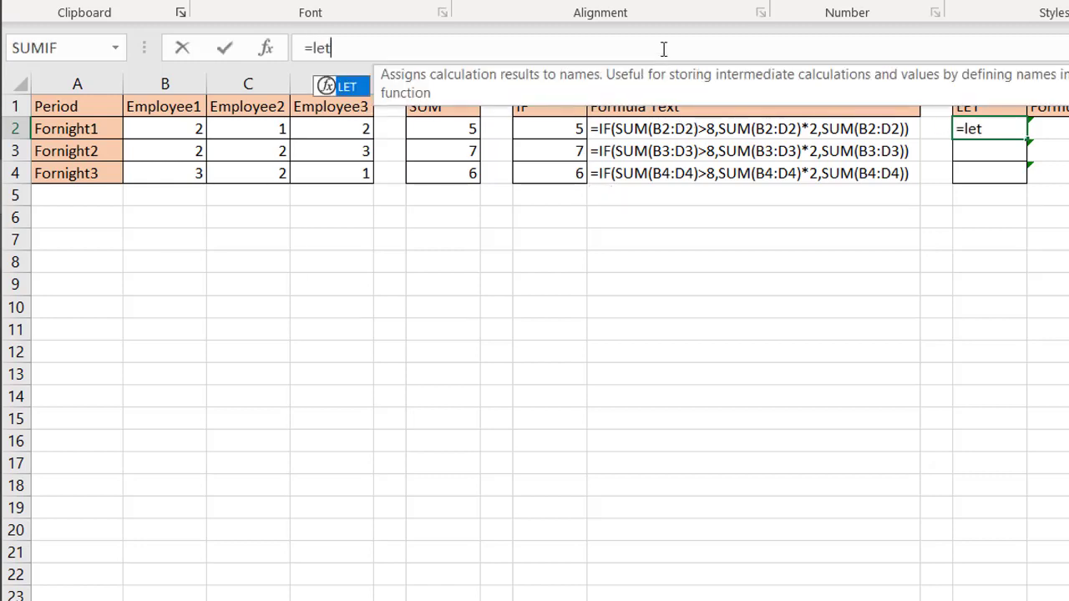
key("Tab")
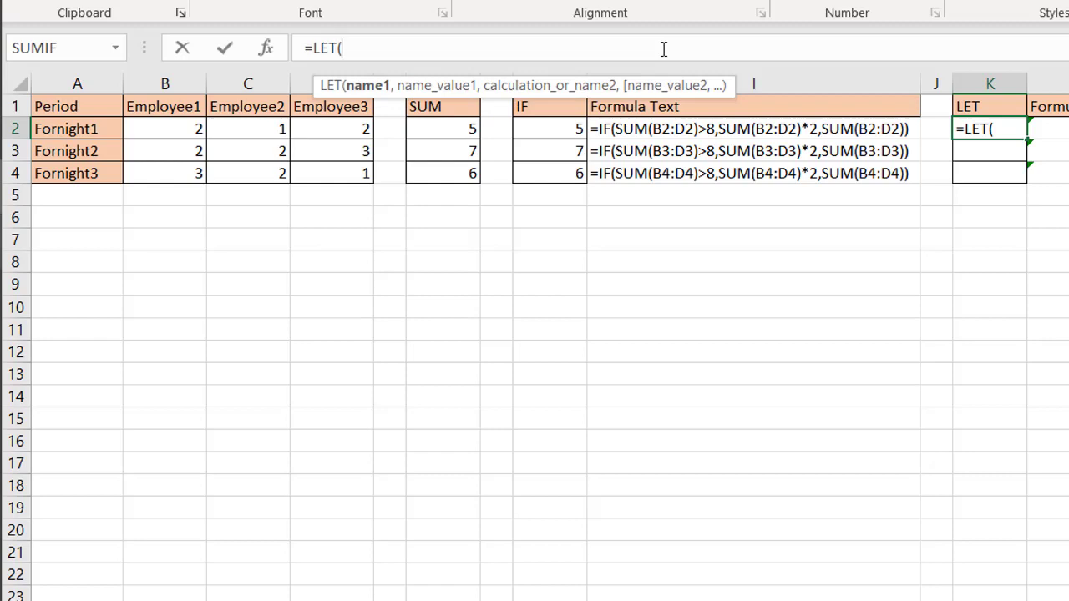
type("TotalHour")
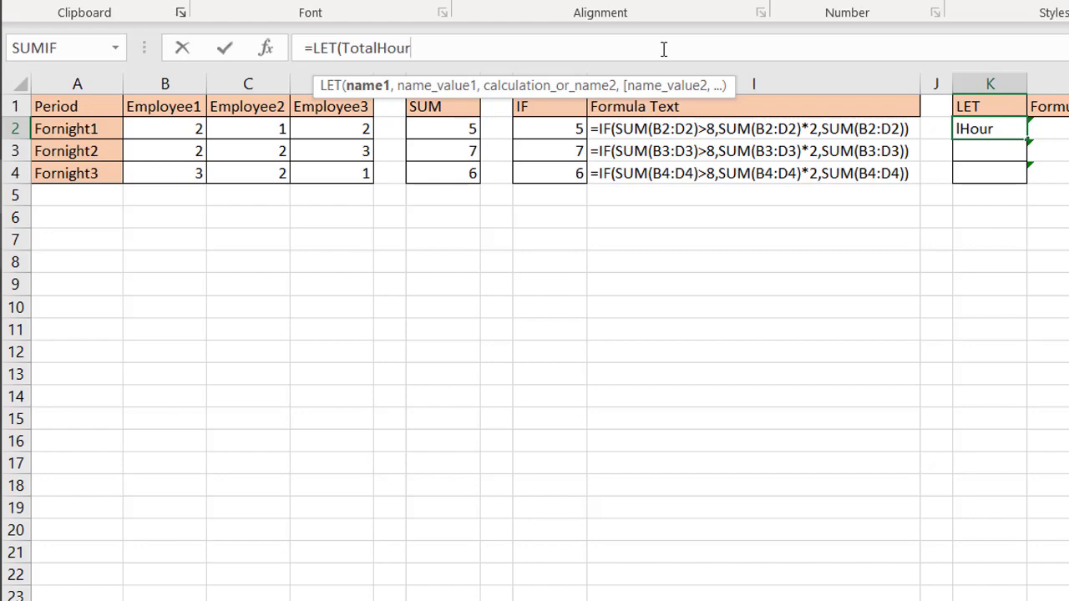
type("s,")
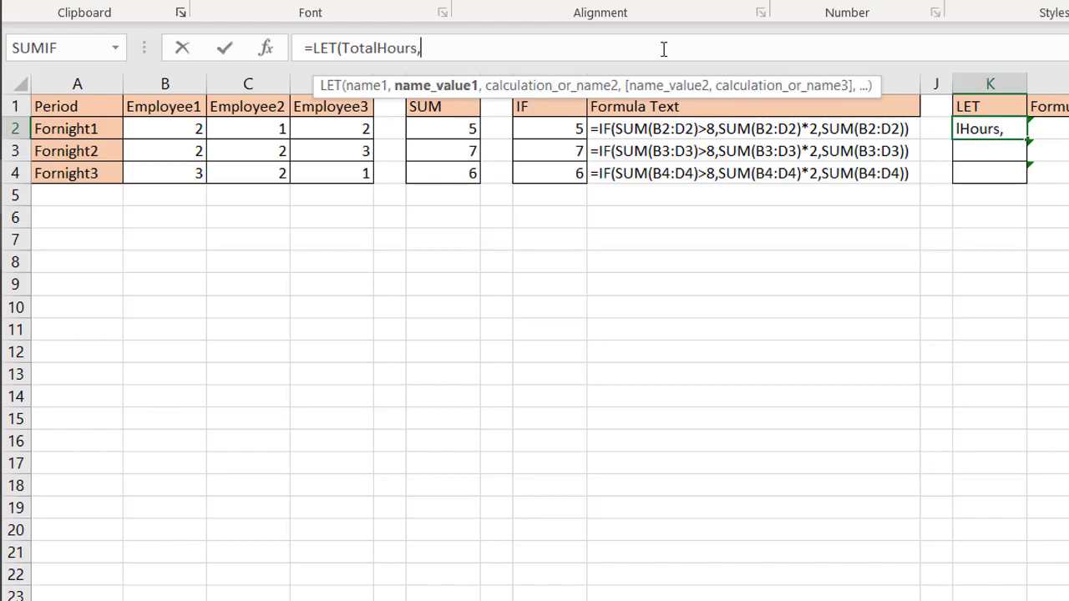
type("sum")
key("Tab")
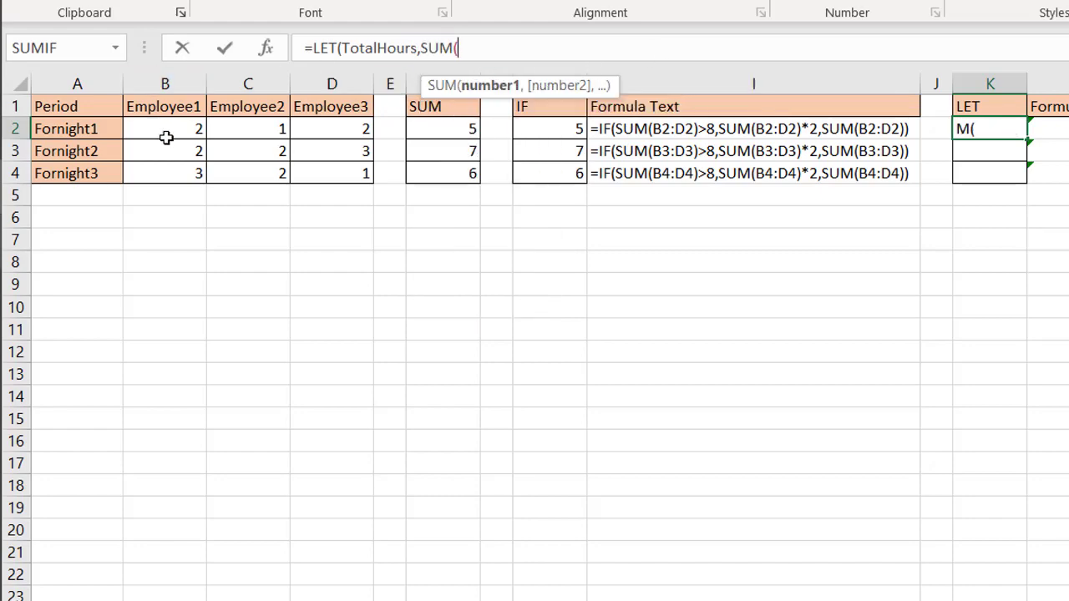
left_click_drag(167, 133, 331, 129)
type(")")
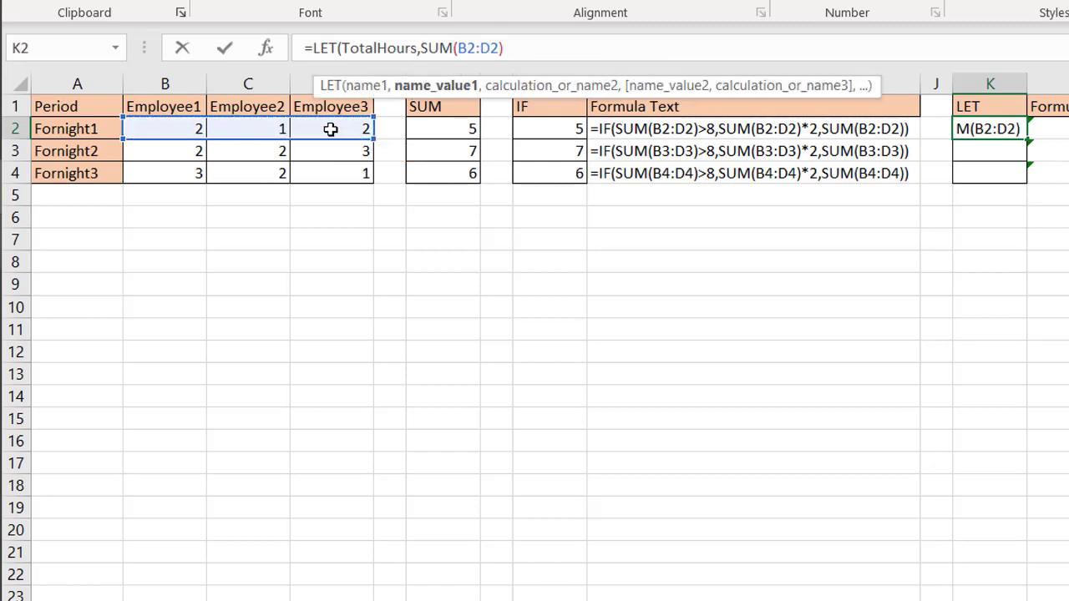
type(",")
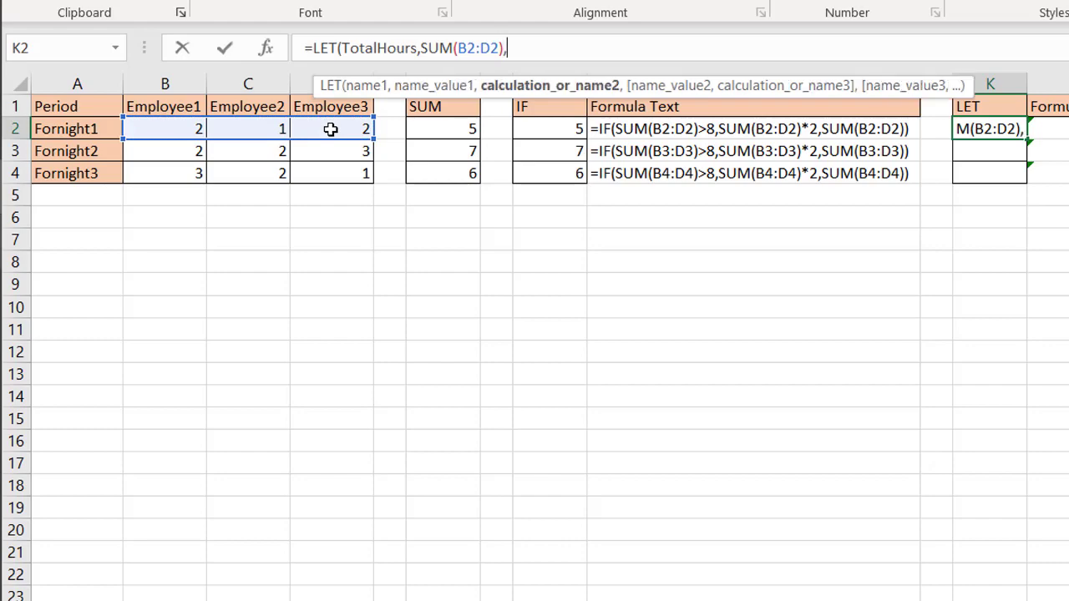
Add an IF function as the LET calculation in K2, with TotalHours>8 as its logical test.
type("if")
key("Tab")
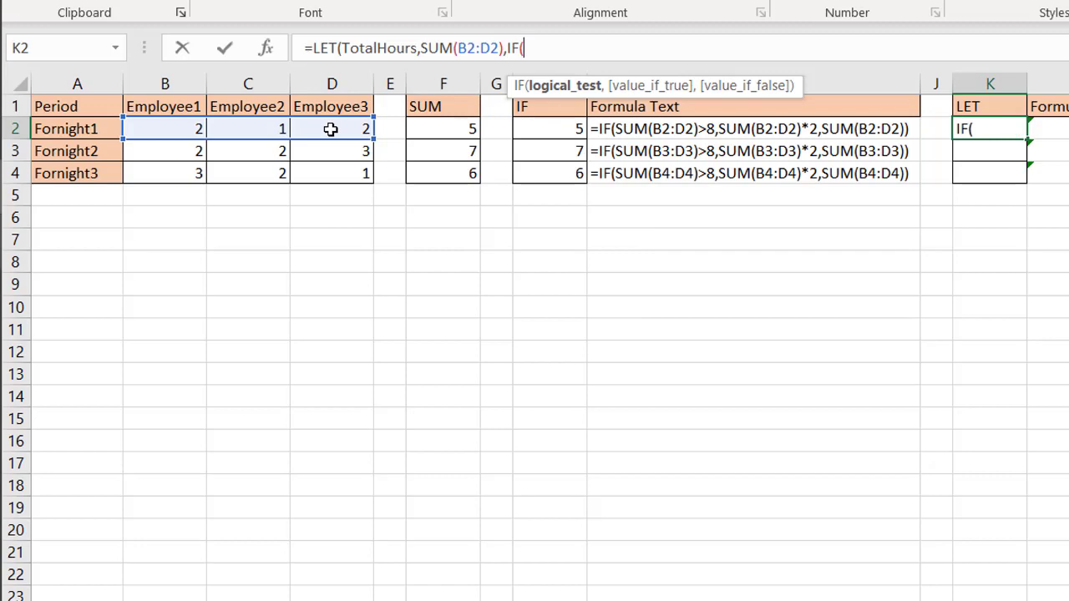
type("tot")
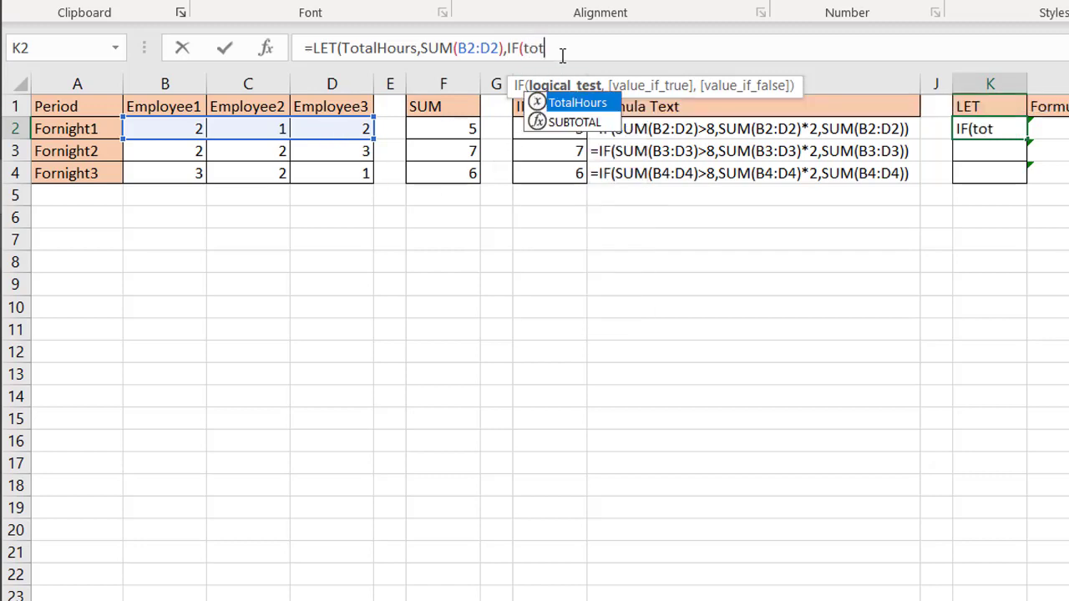
double_click(573, 102)
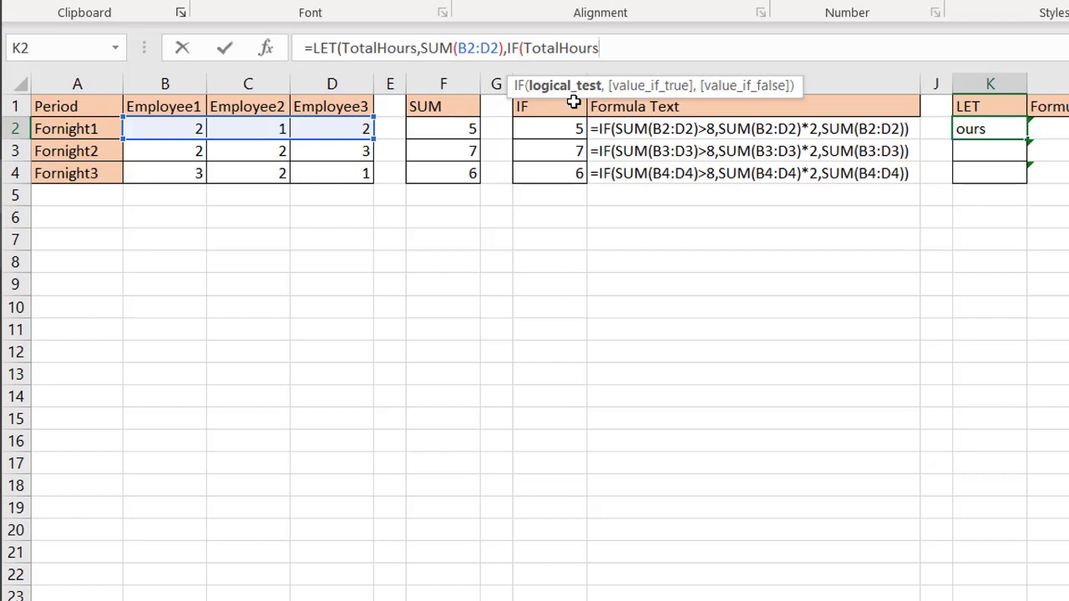
type(">8,")
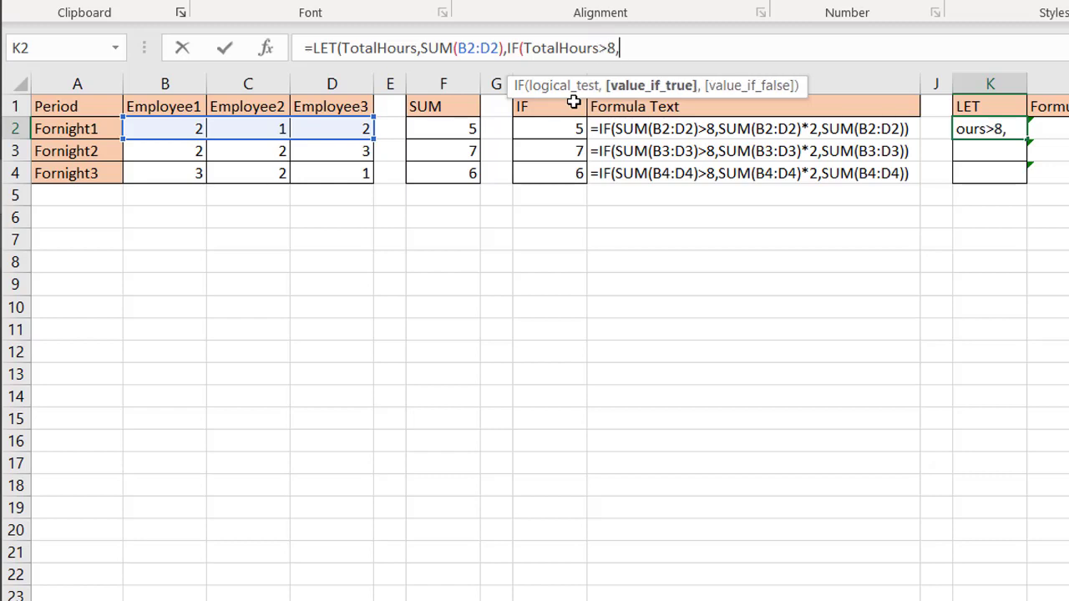
Complete the K2 formula with TotalHours*2 as the value if true and TotalHours if false, accepting the closing parenthesis correction.
type("to")
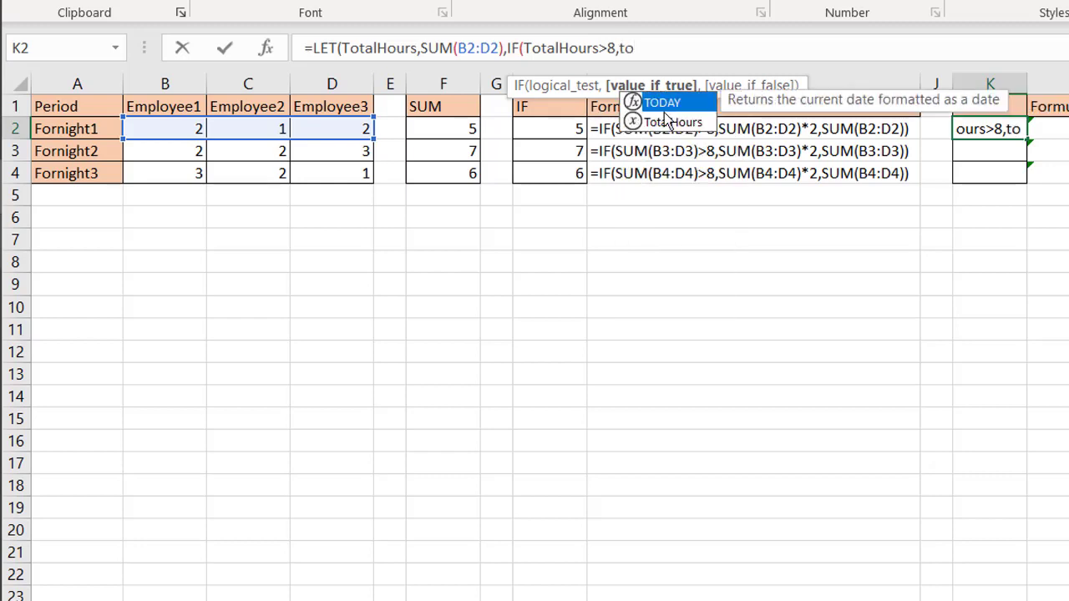
double_click(655, 123)
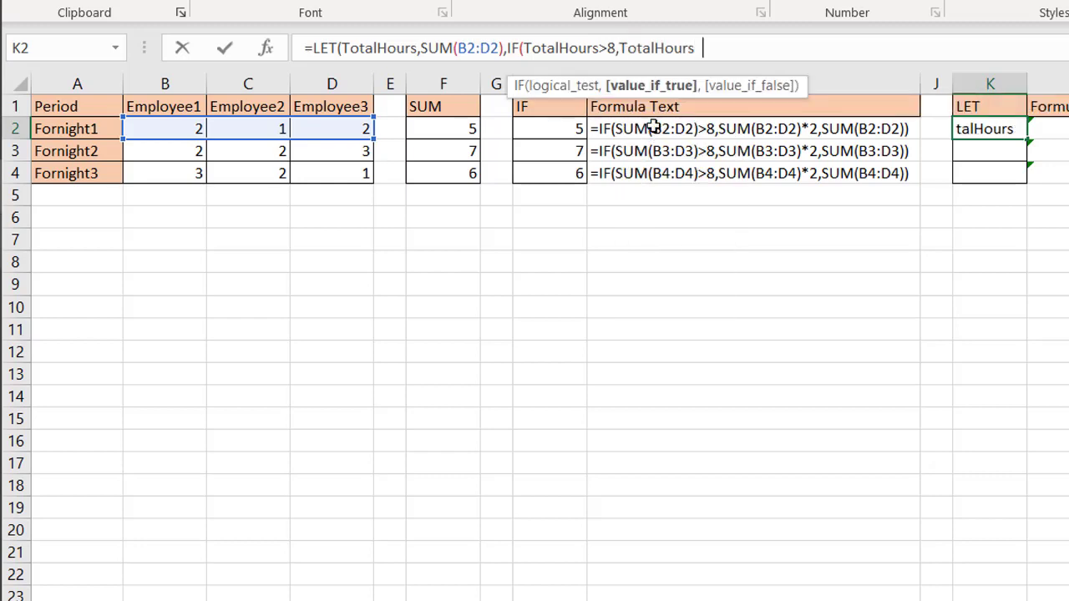
type("*2,tot")
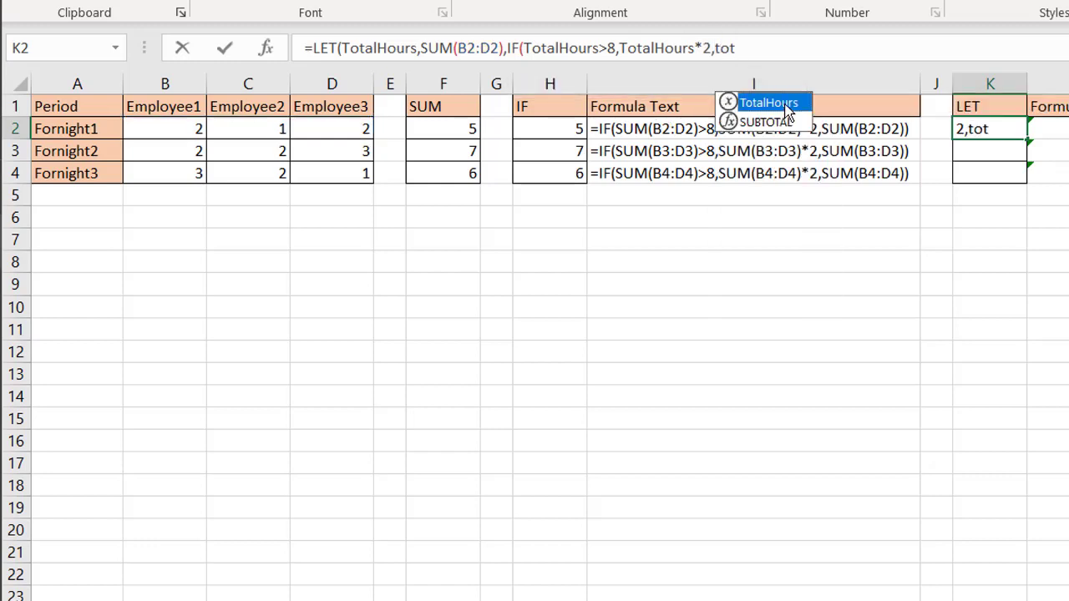
double_click(769, 103)
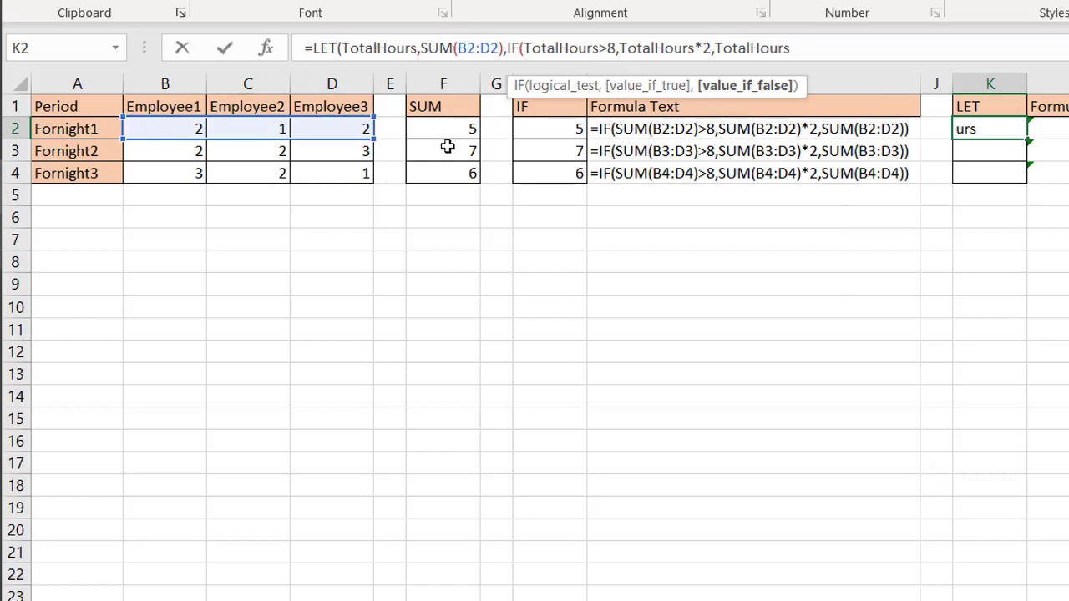
type(")")
key("Return")
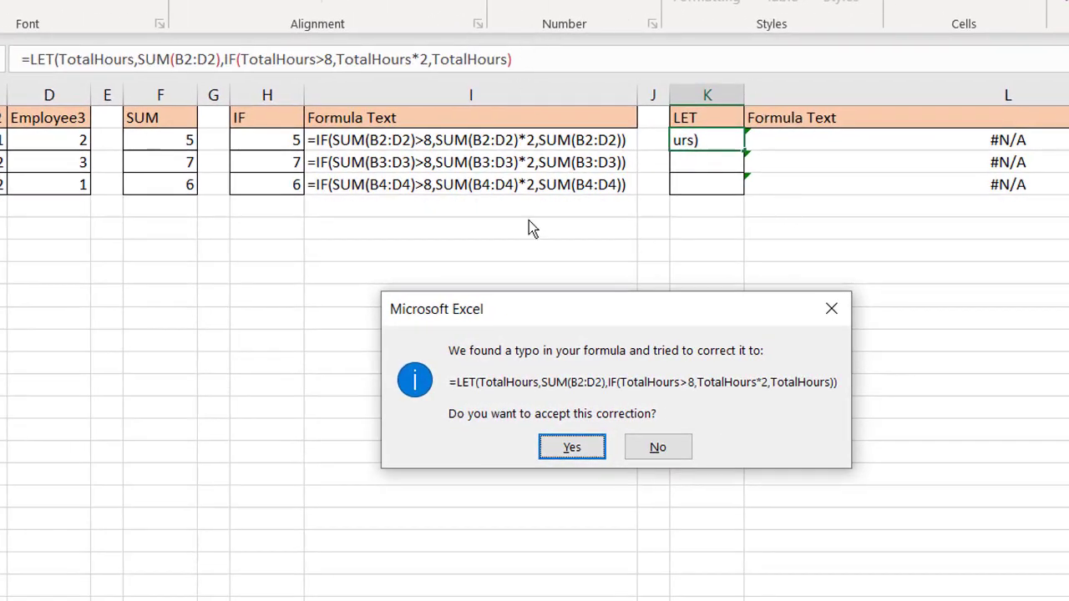
left_click(575, 449)
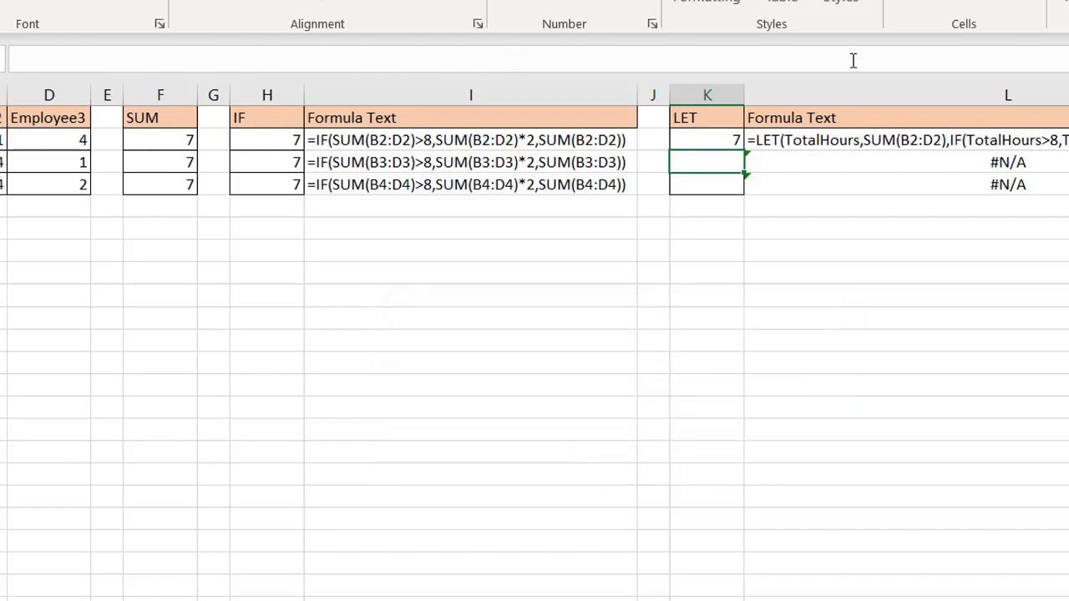
Fill the LET formula from K2 down to K4.
left_click(728, 147)
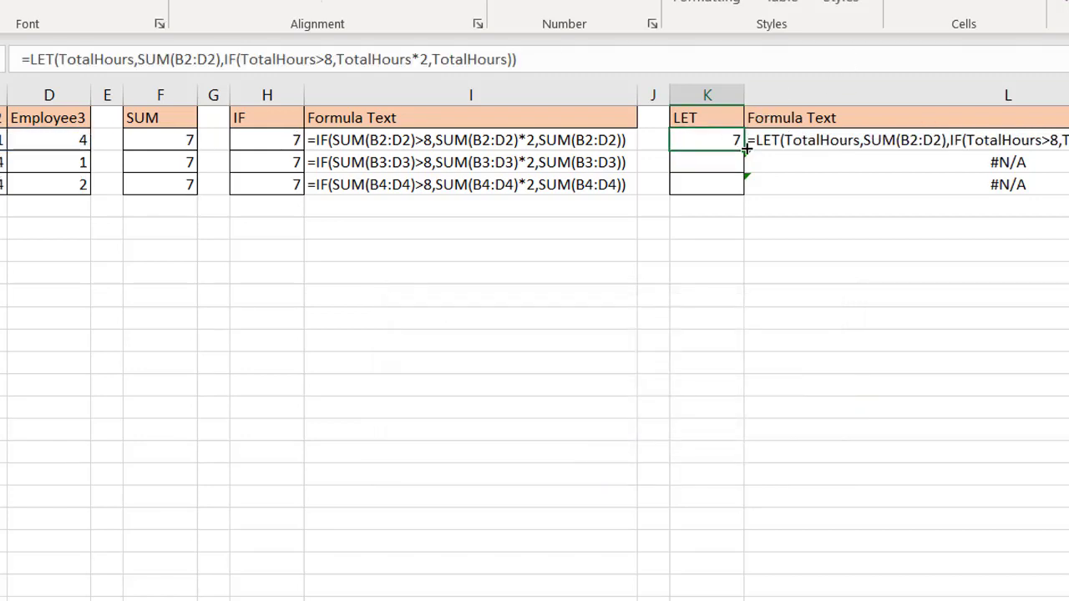
double_click(743, 152)
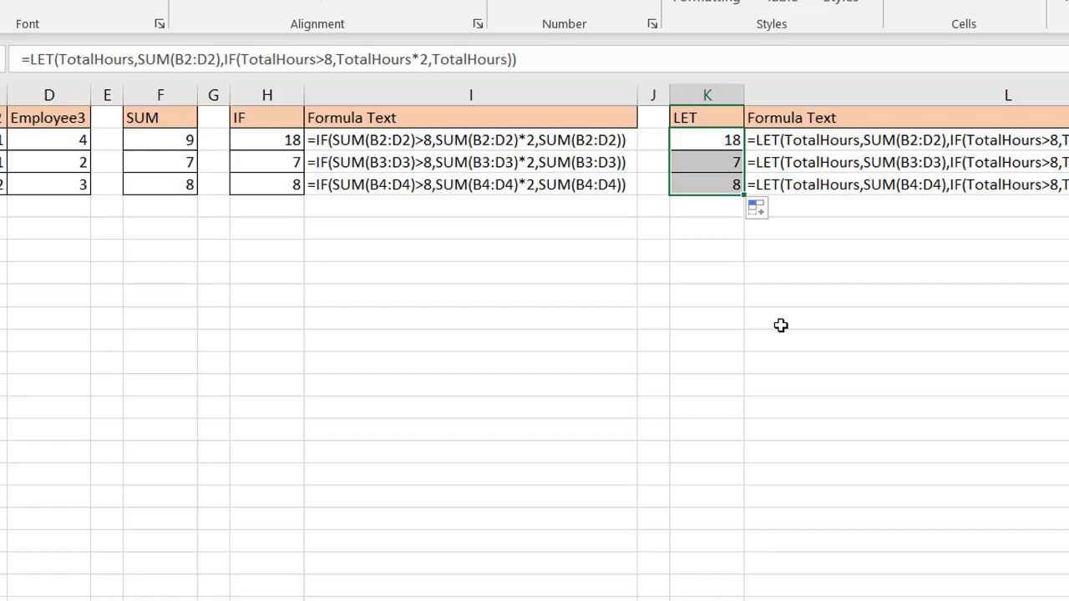